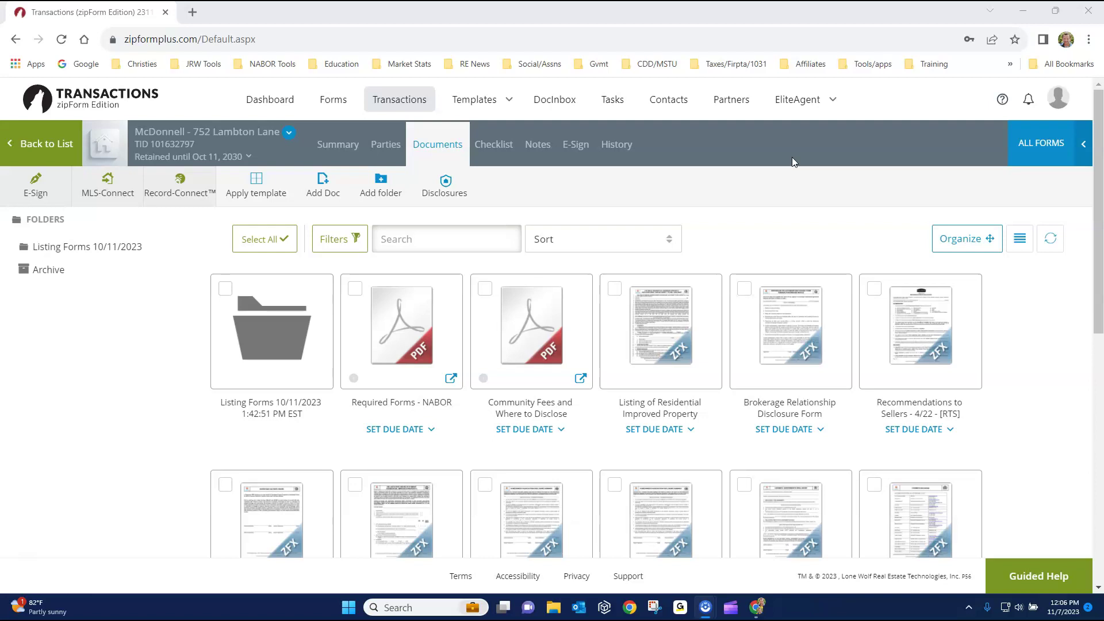
Step: Add the Offer PDF from the Desktop to the transaction's documents, keeping Offer as its display name
{"action": "left_click", "coordinate": [768, 162]}
{"action": "left_click", "coordinate": [323, 182]}
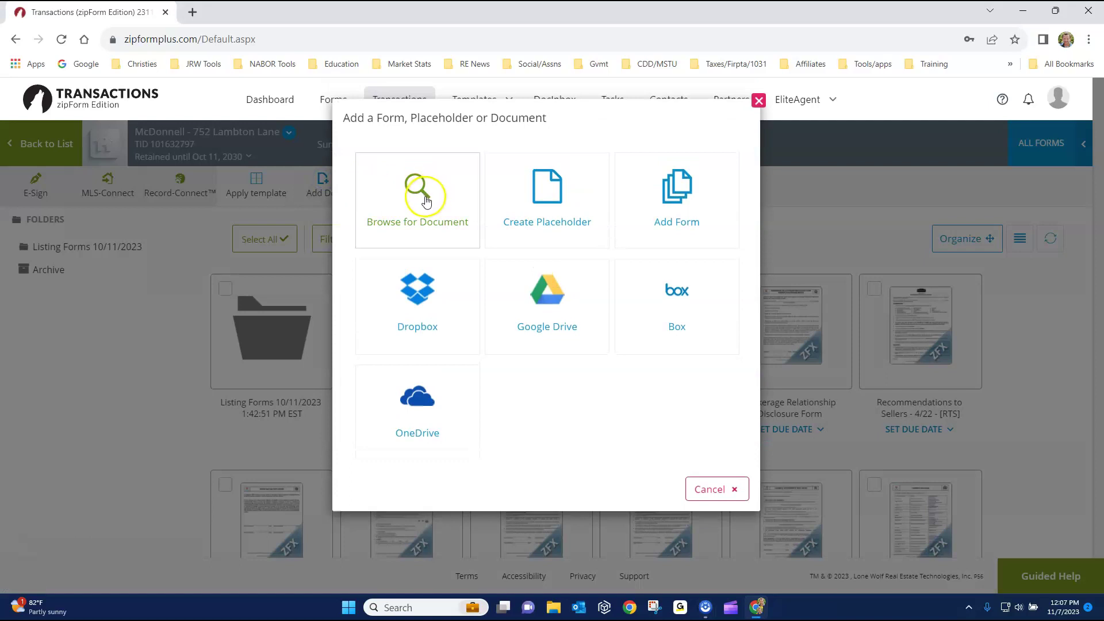
{"action": "left_click", "coordinate": [425, 201]}
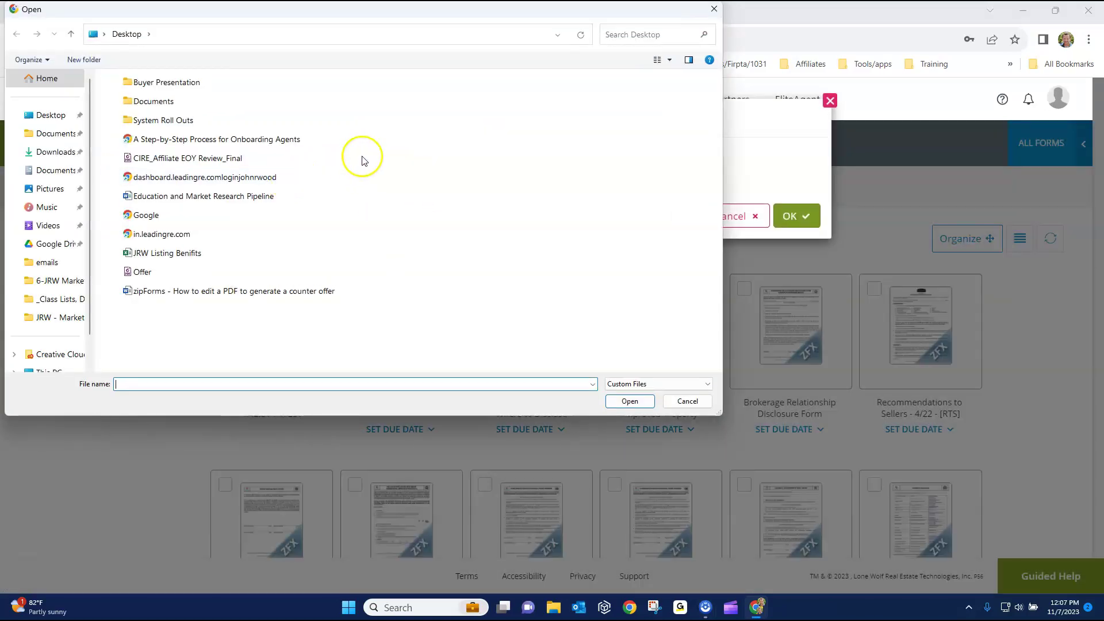
{"action": "left_click", "coordinate": [141, 273]}
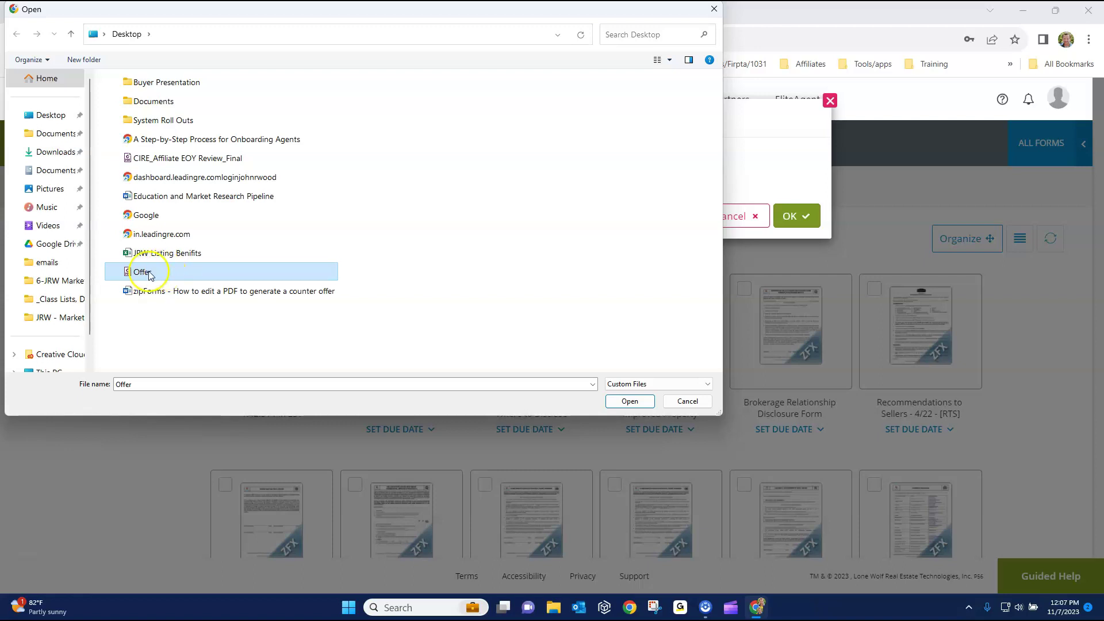
{"action": "left_click", "coordinate": [628, 401]}
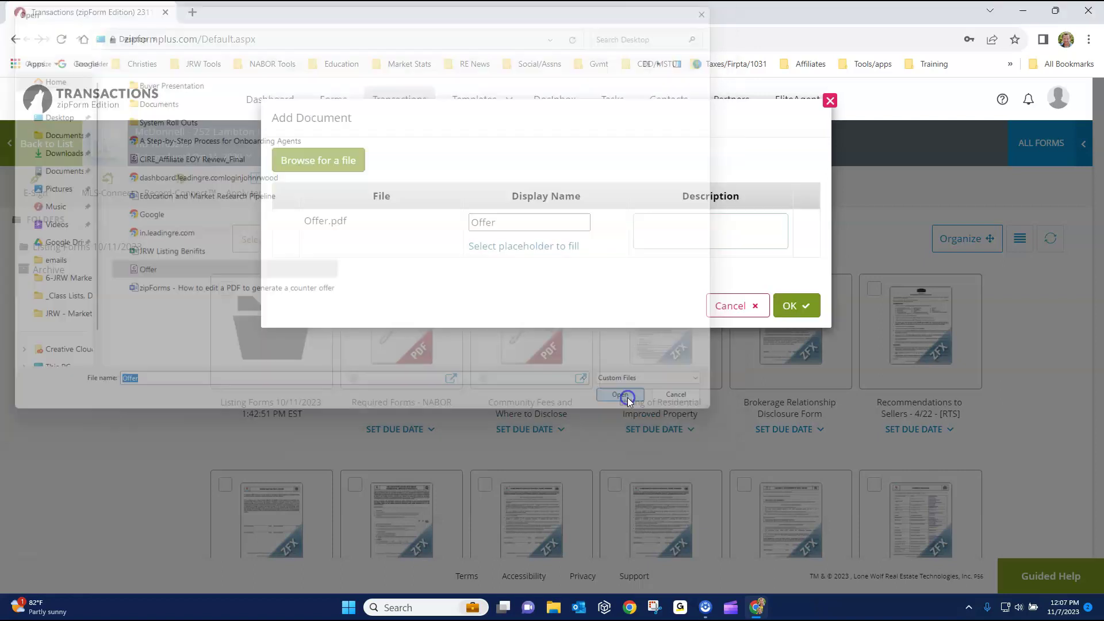
{"action": "left_click", "coordinate": [507, 222]}
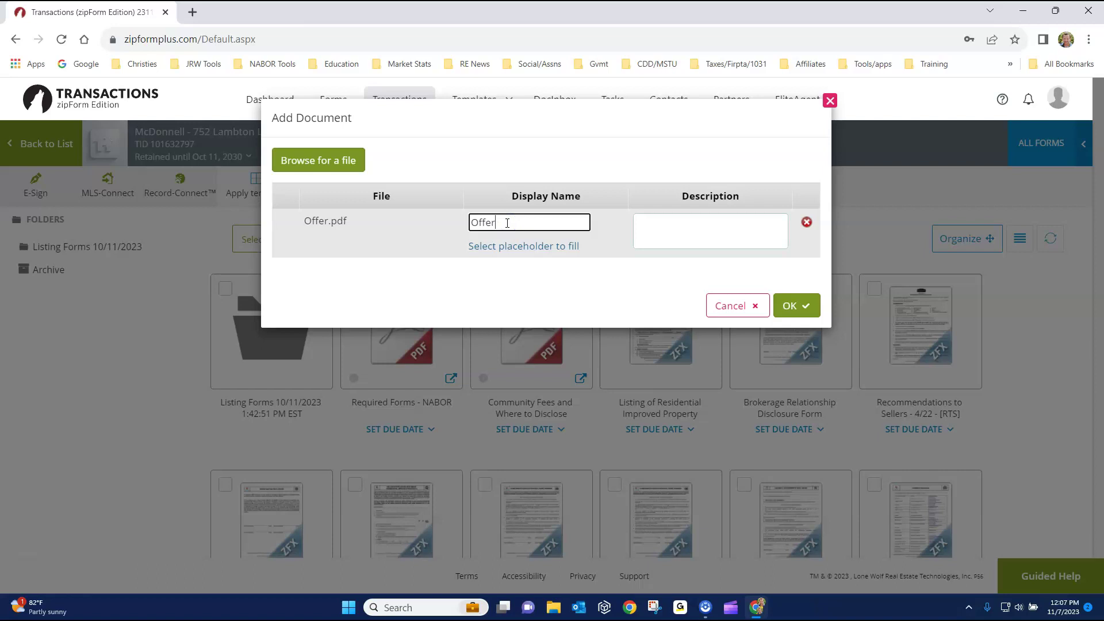
{"action": "left_click", "coordinate": [794, 307]}
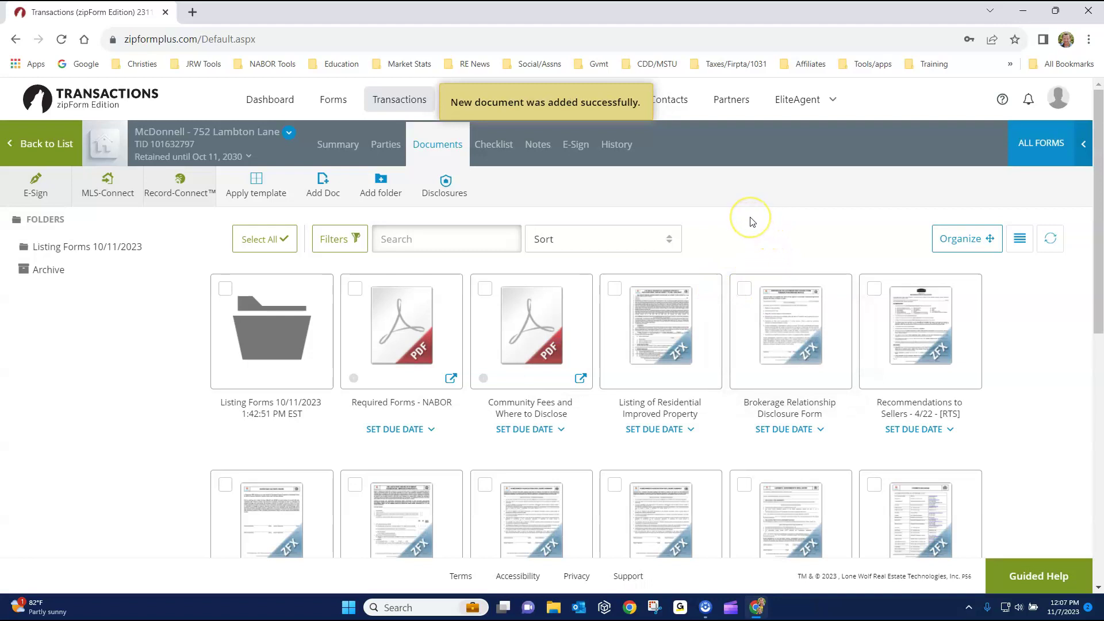
{"action": "scroll", "coordinate": [750, 219], "scroll_direction": "down", "scroll_amount": 9}
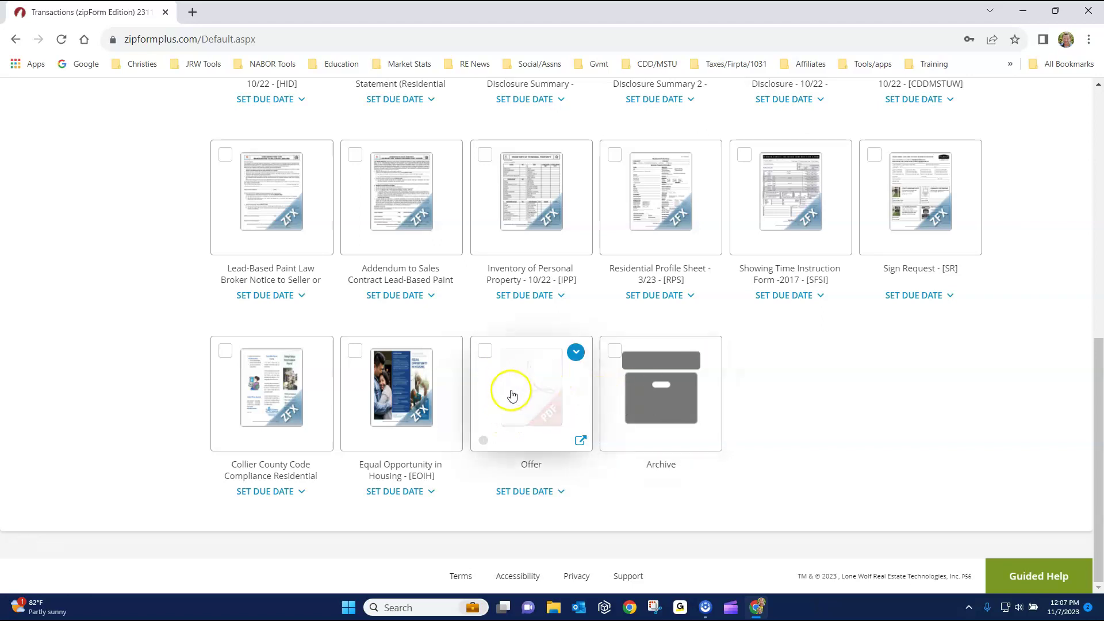
{"action": "scroll", "coordinate": [512, 395], "scroll_direction": "up", "scroll_amount": 10}
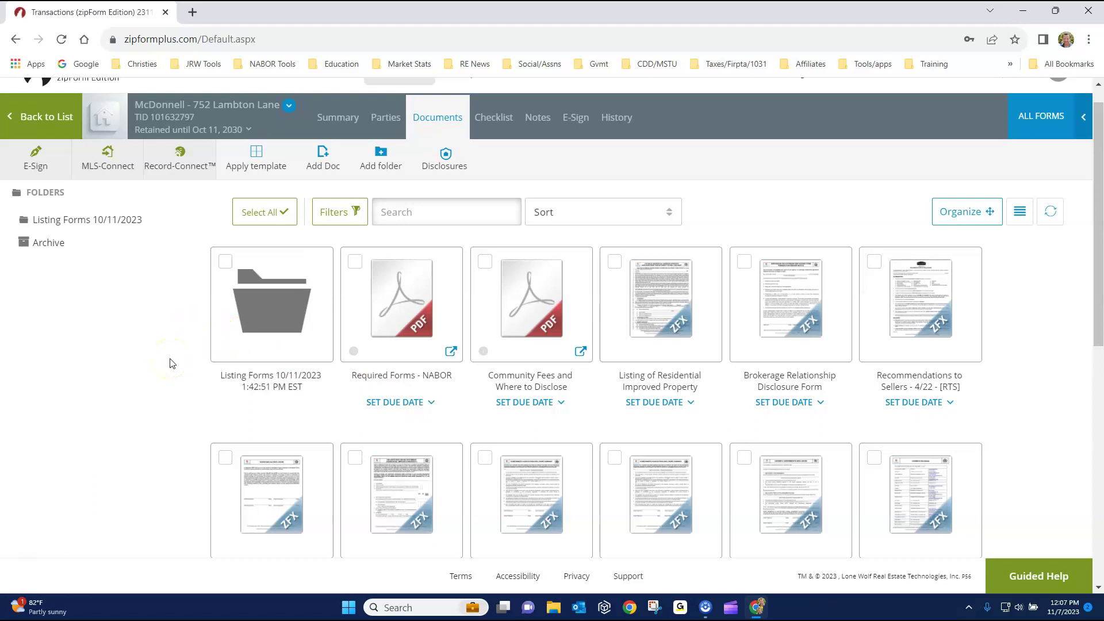
{"action": "left_click_drag", "start_coordinate": [389, 17], "coordinate": [647, 30]}
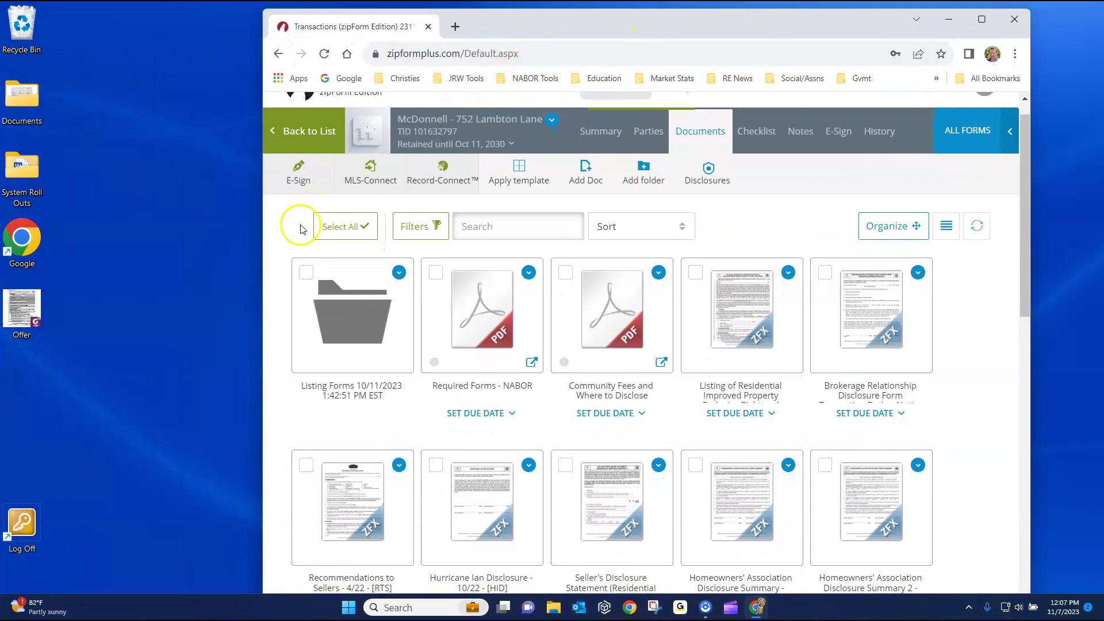
{"action": "left_click_drag", "start_coordinate": [20, 313], "coordinate": [488, 344]}
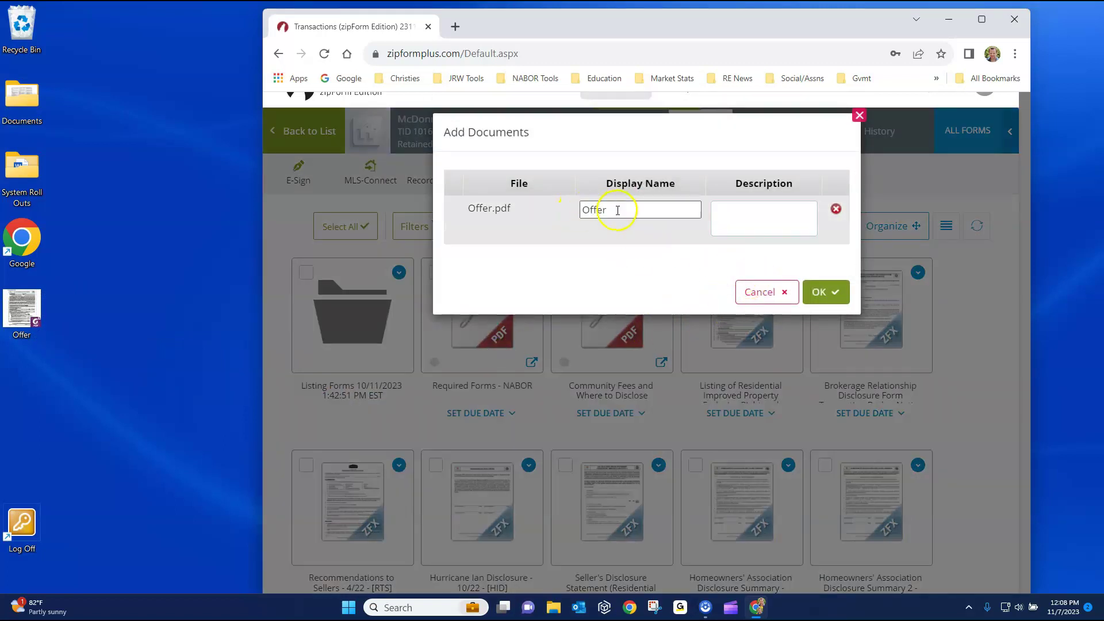
{"action": "left_click", "coordinate": [759, 294]}
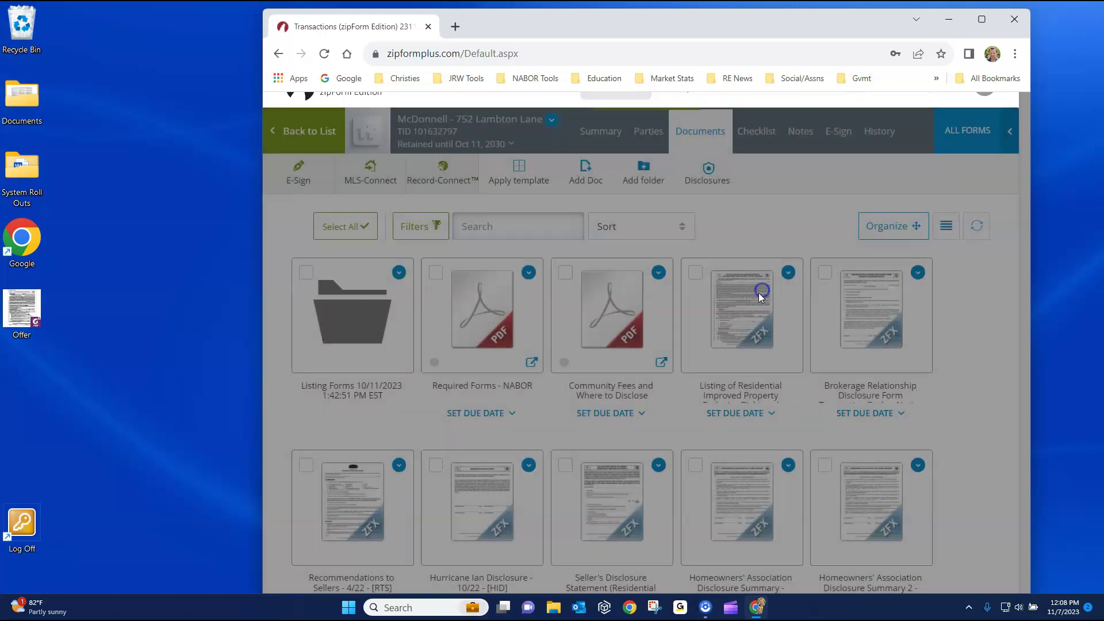
{"action": "left_click_drag", "start_coordinate": [670, 24], "coordinate": [559, 4]}
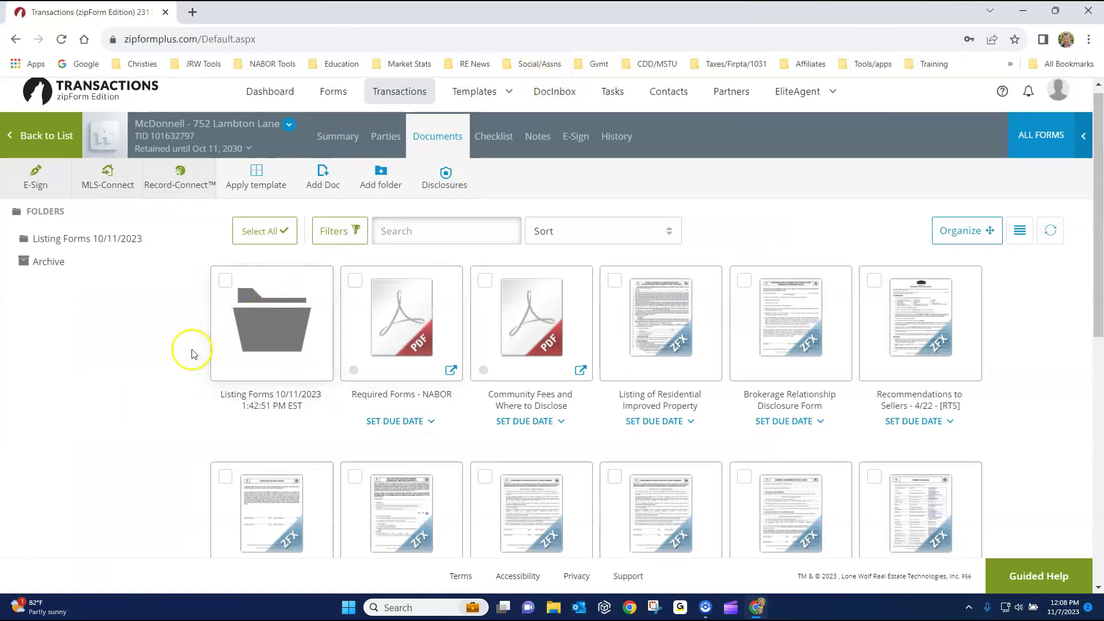
Step: Select the uploaded Offer document in the transaction and start an e-signing for it
{"action": "scroll", "coordinate": [187, 366], "scroll_direction": "down", "scroll_amount": 5}
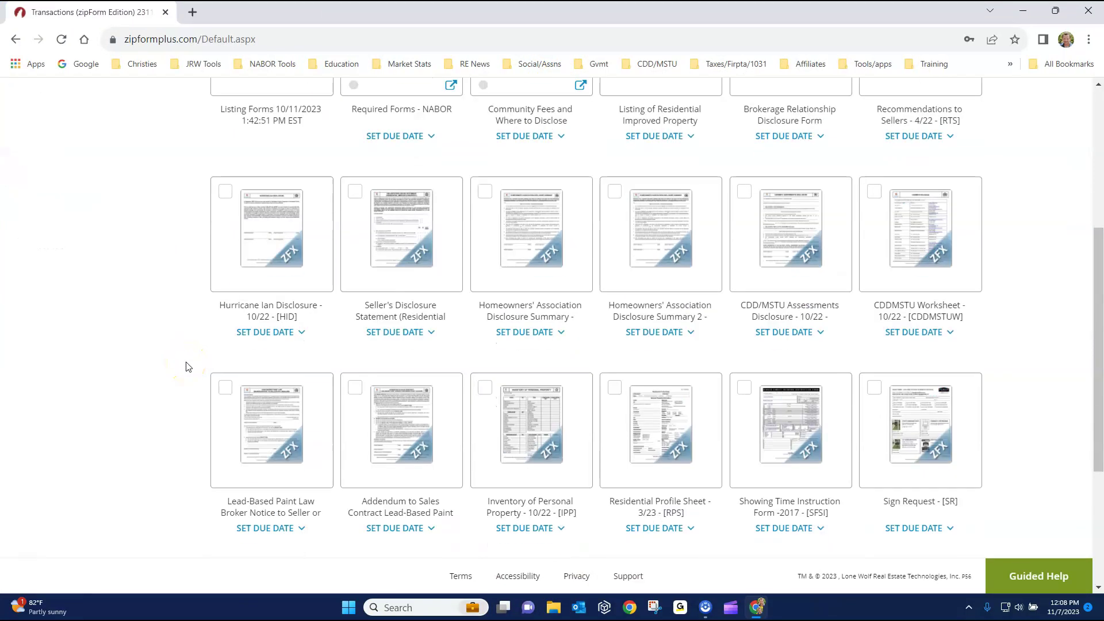
{"action": "scroll", "coordinate": [214, 345], "scroll_direction": "down", "scroll_amount": 4}
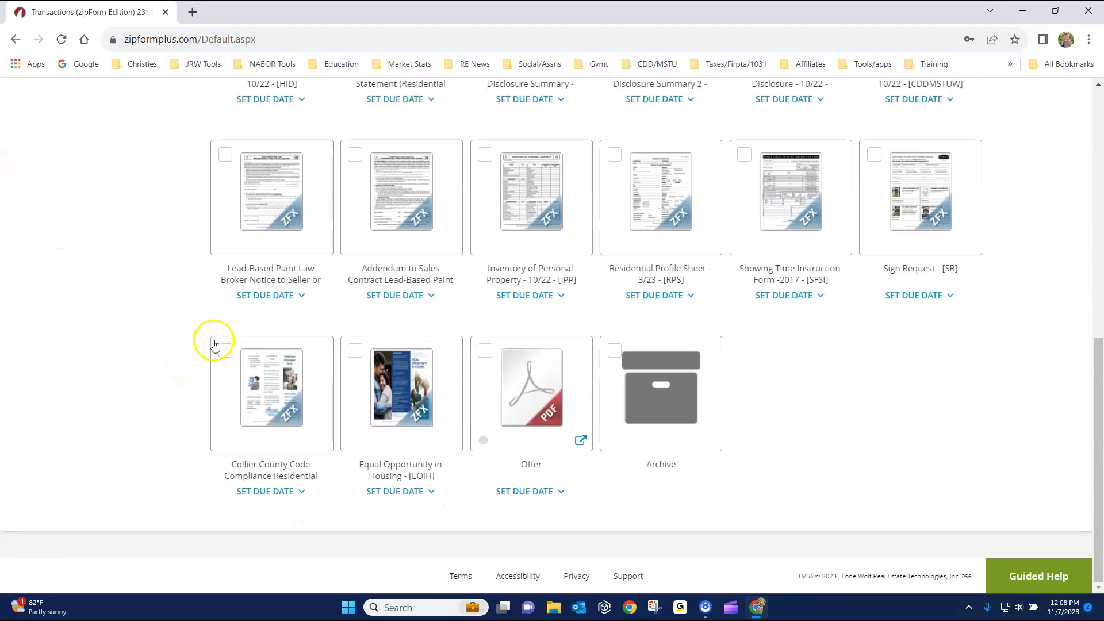
{"action": "left_click", "coordinate": [486, 353]}
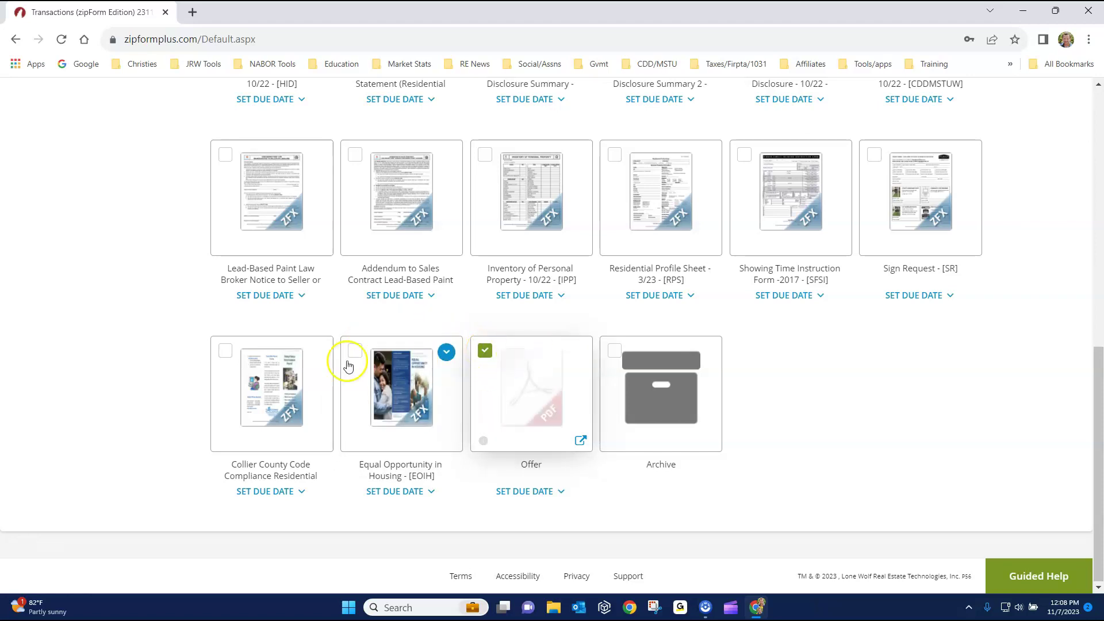
{"action": "scroll", "coordinate": [94, 352], "scroll_direction": "up", "scroll_amount": 10}
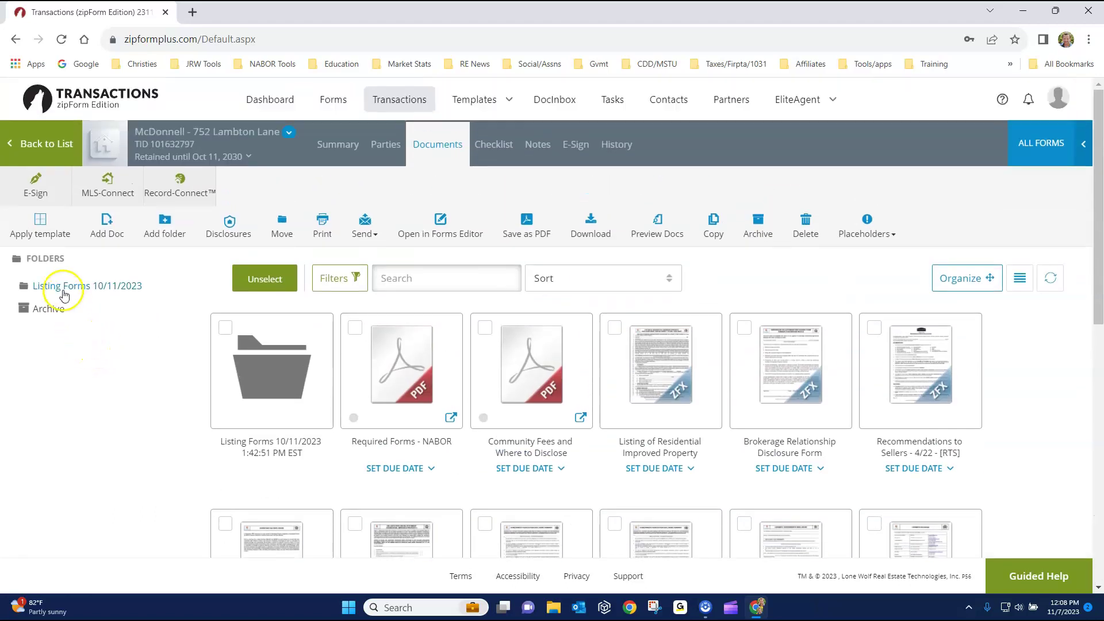
{"action": "left_click", "coordinate": [38, 192]}
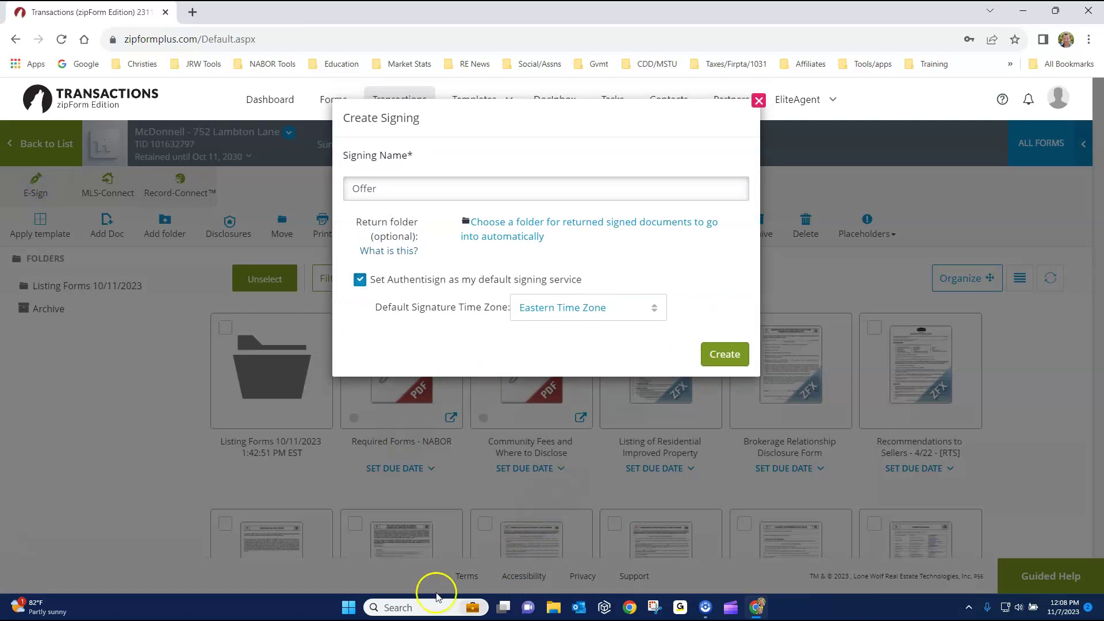
Step: Name the signing "Counter - Offer", keep Authentisign as default service with Eastern Time Zone, and create it
{"action": "left_click", "coordinate": [385, 192]}
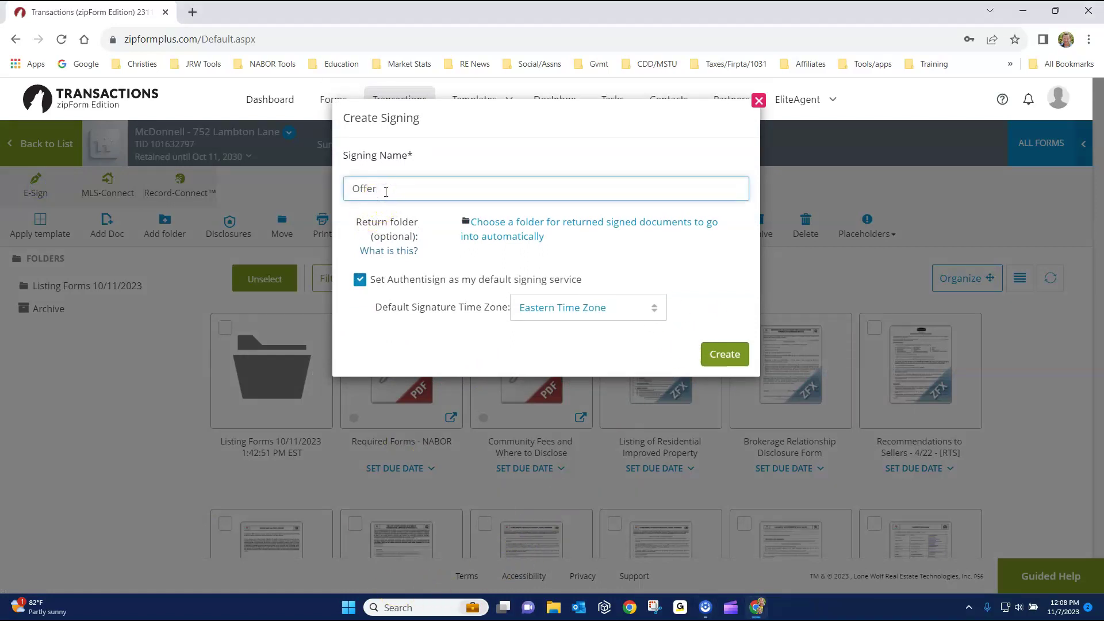
{"action": "left_click", "coordinate": [353, 188]}
{"action": "left_click", "coordinate": [389, 188]}
{"action": "left_click", "coordinate": [349, 188]}
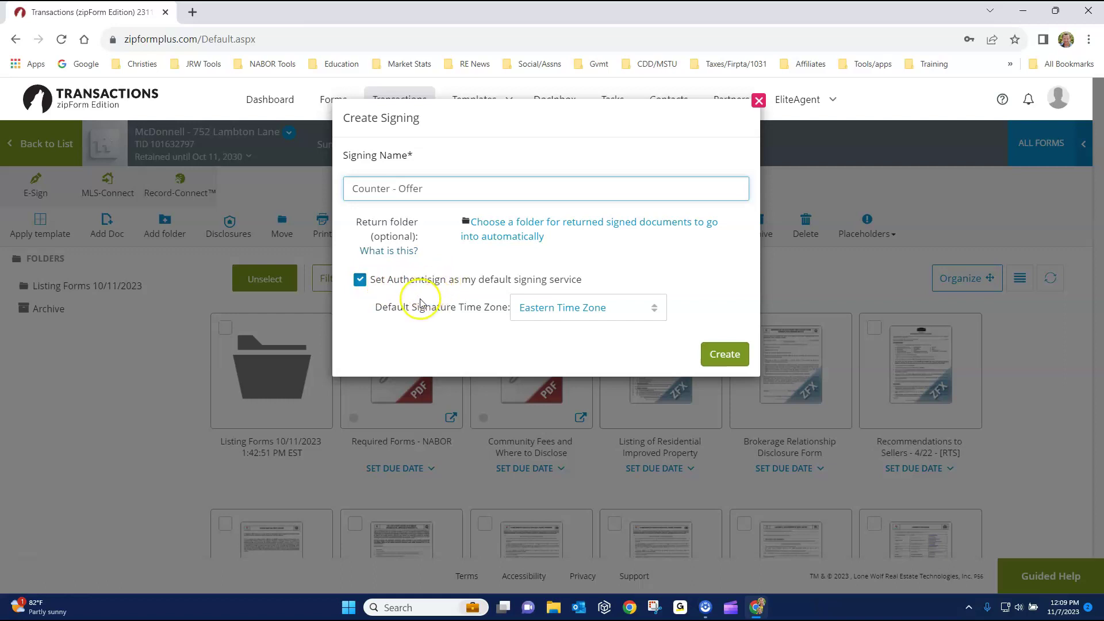
{"action": "left_click", "coordinate": [34, 563]}
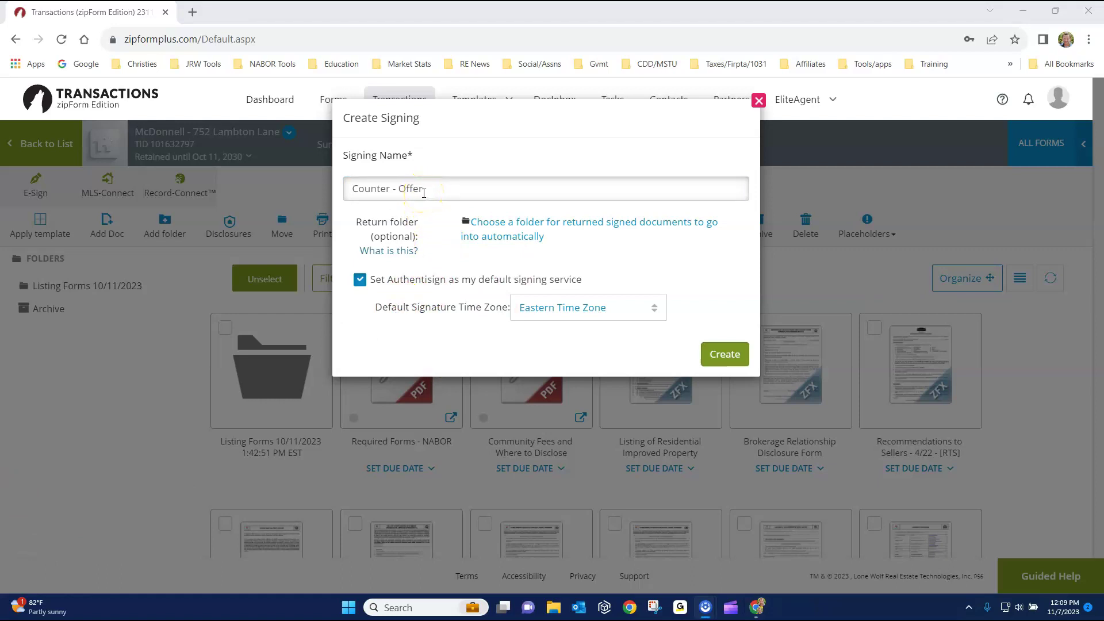
{"action": "left_click", "coordinate": [537, 308]}
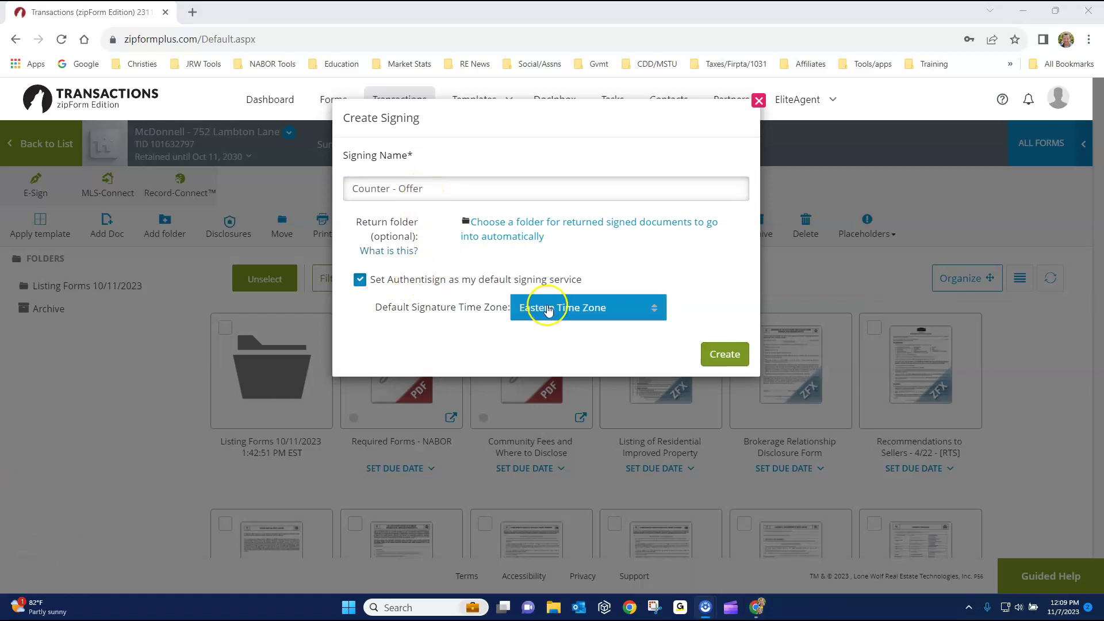
{"action": "left_click", "coordinate": [532, 307]}
{"action": "left_click", "coordinate": [719, 355]}
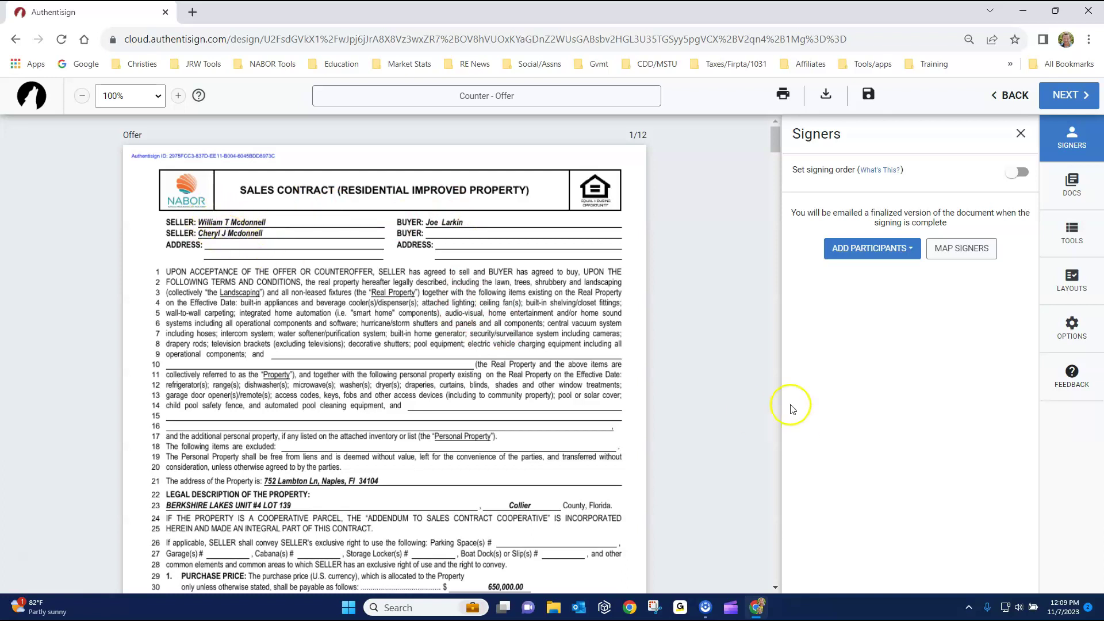
Step: Add both sellers from the transaction as remote signers and dismiss the signing layout mappings without assigning signature blocks
{"action": "left_click", "coordinate": [884, 254]}
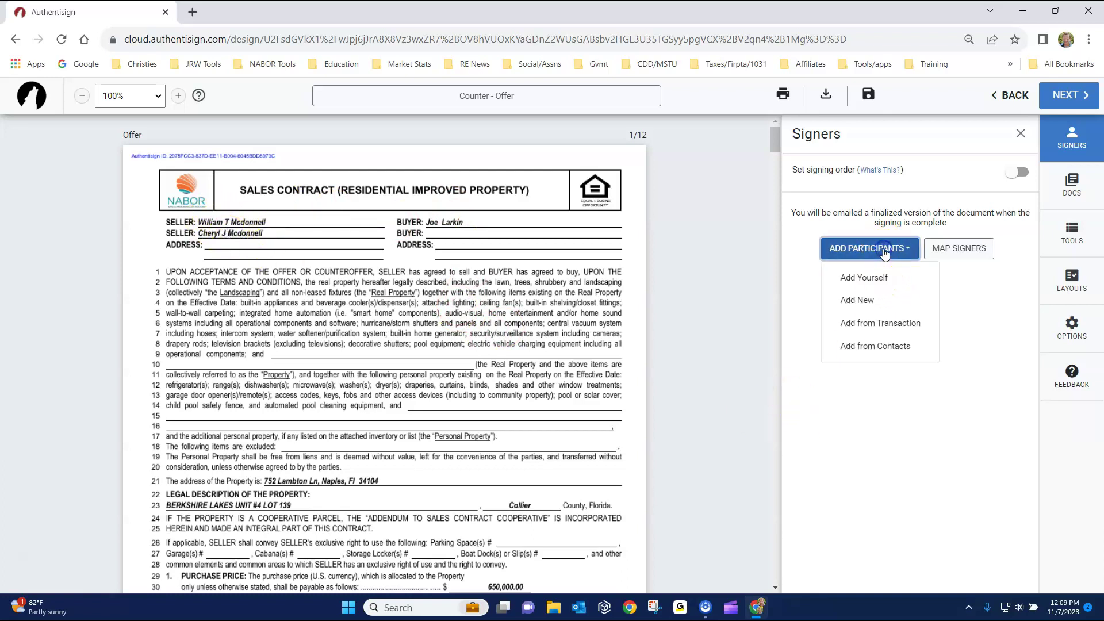
{"action": "left_click", "coordinate": [880, 326]}
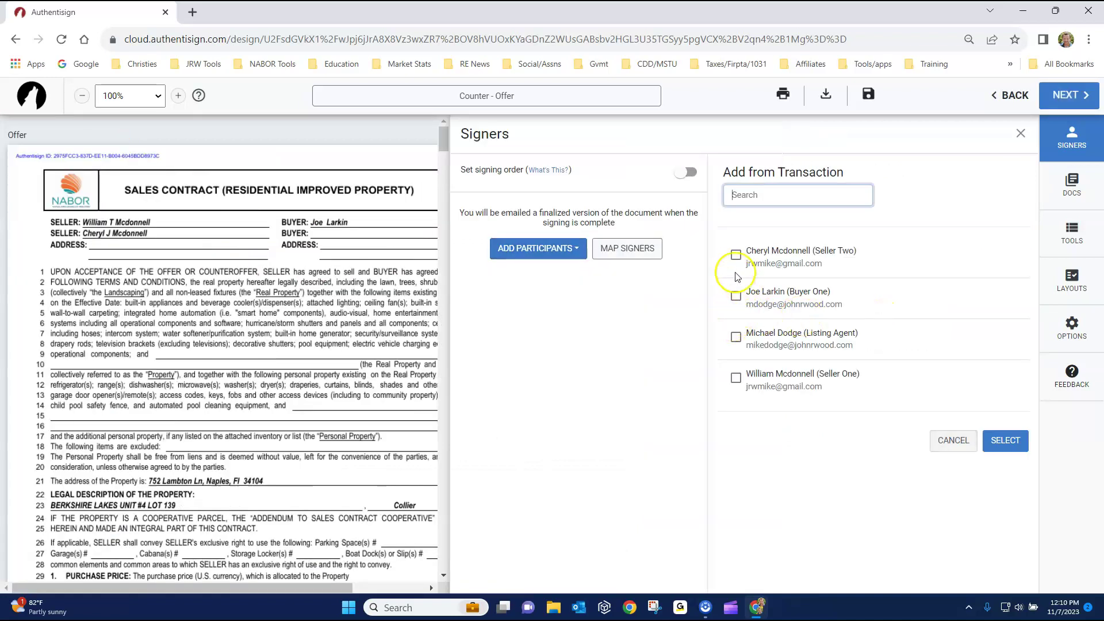
{"action": "left_click", "coordinate": [733, 256]}
{"action": "left_click", "coordinate": [734, 256]}
{"action": "left_click", "coordinate": [735, 378]}
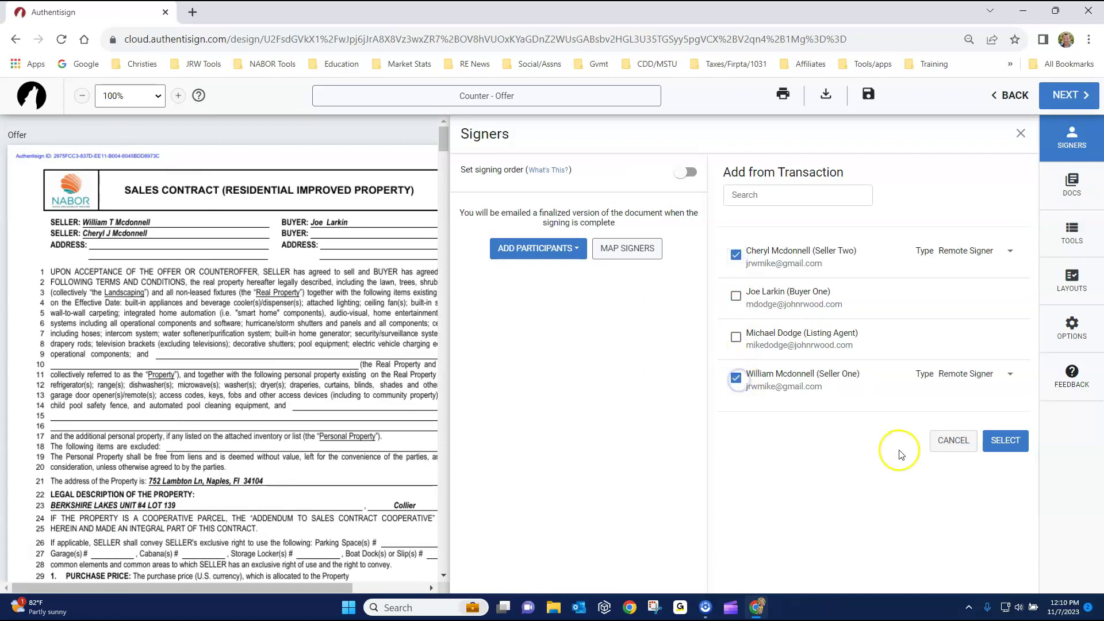
{"action": "left_click", "coordinate": [1005, 441]}
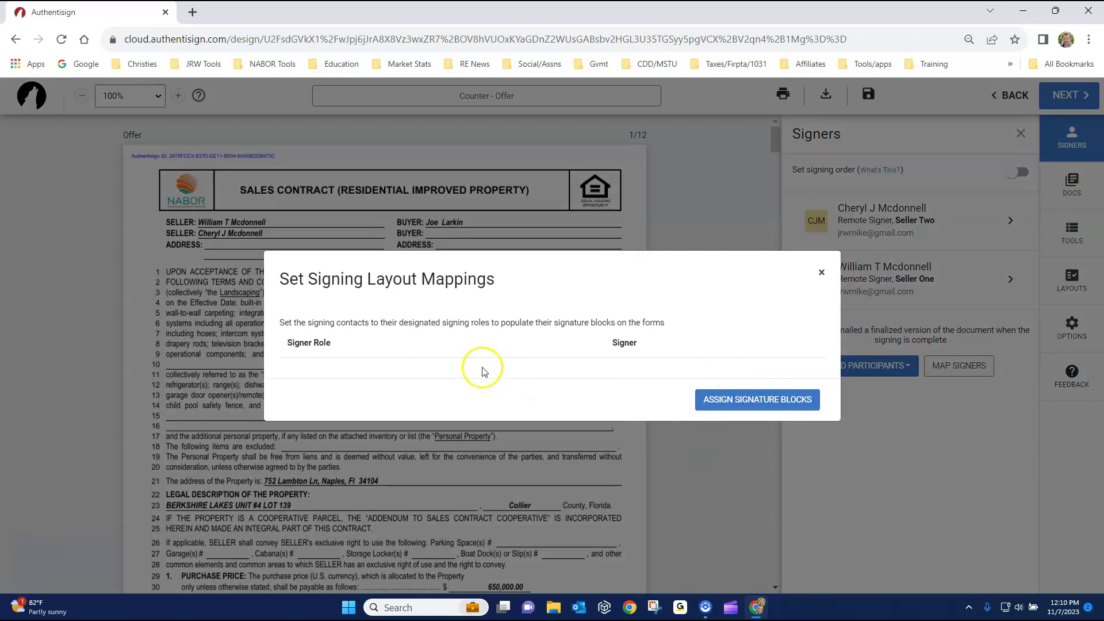
{"action": "left_click", "coordinate": [822, 274]}
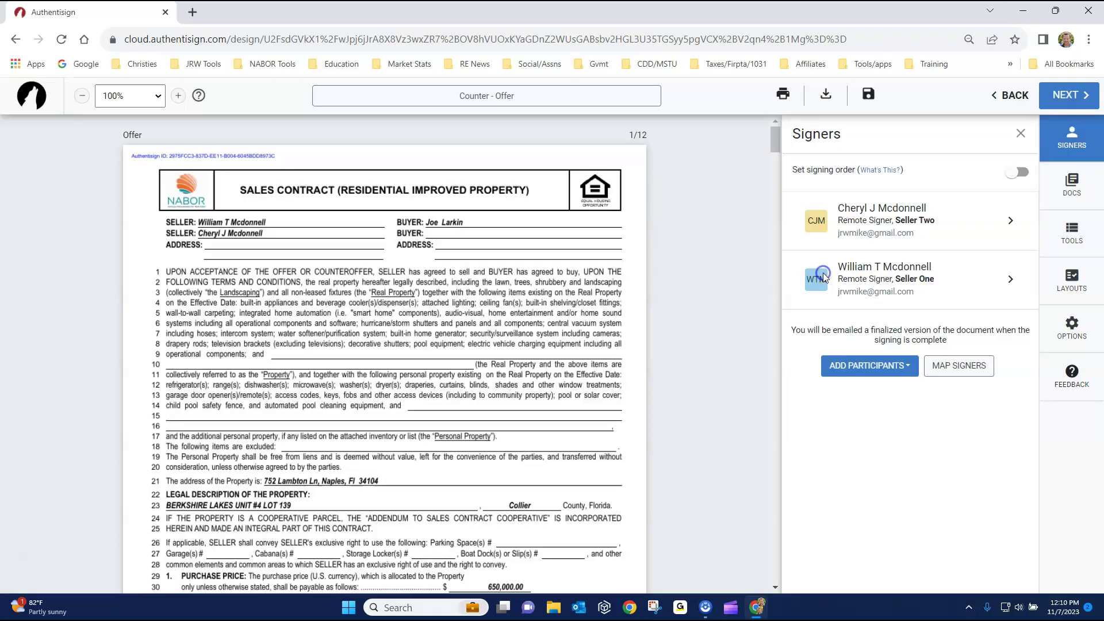
{"action": "left_click", "coordinate": [810, 285]}
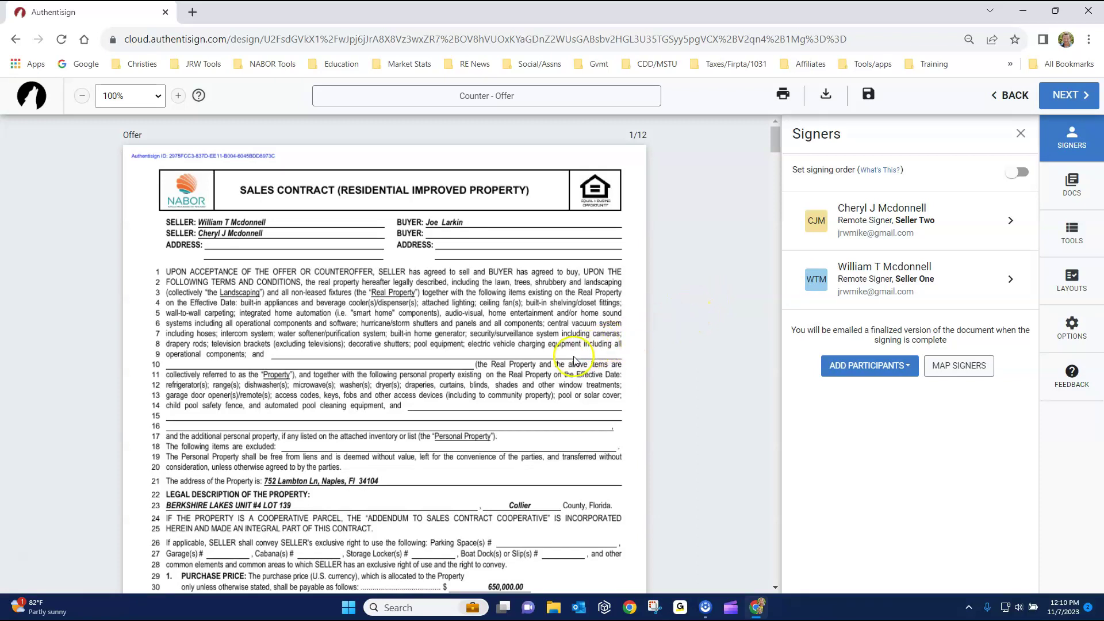
Step: Strike out the purchase price on line 30 and the closing balance on line 40 of page 1 with line markups
{"action": "scroll", "coordinate": [541, 342], "scroll_direction": "down", "scroll_amount": 5}
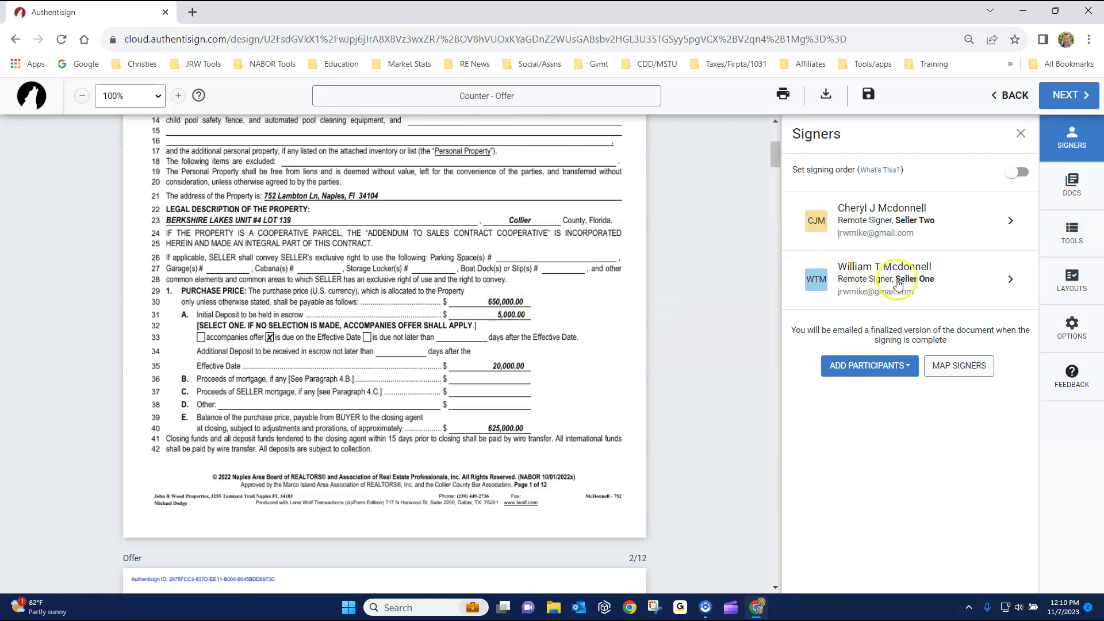
{"action": "left_click", "coordinate": [1075, 239]}
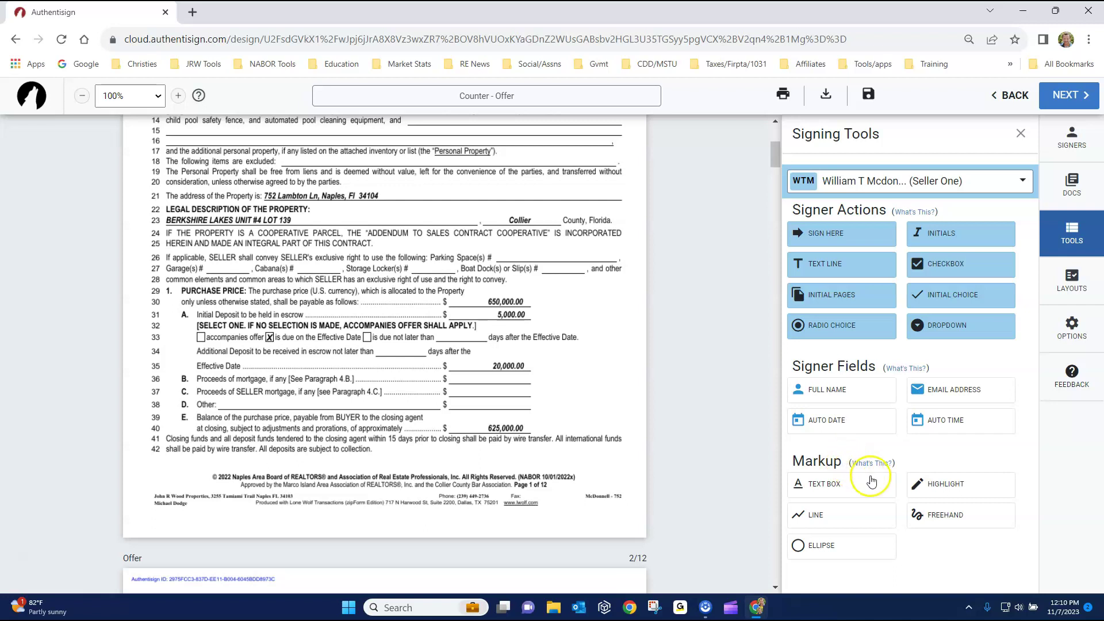
{"action": "left_click", "coordinate": [843, 513]}
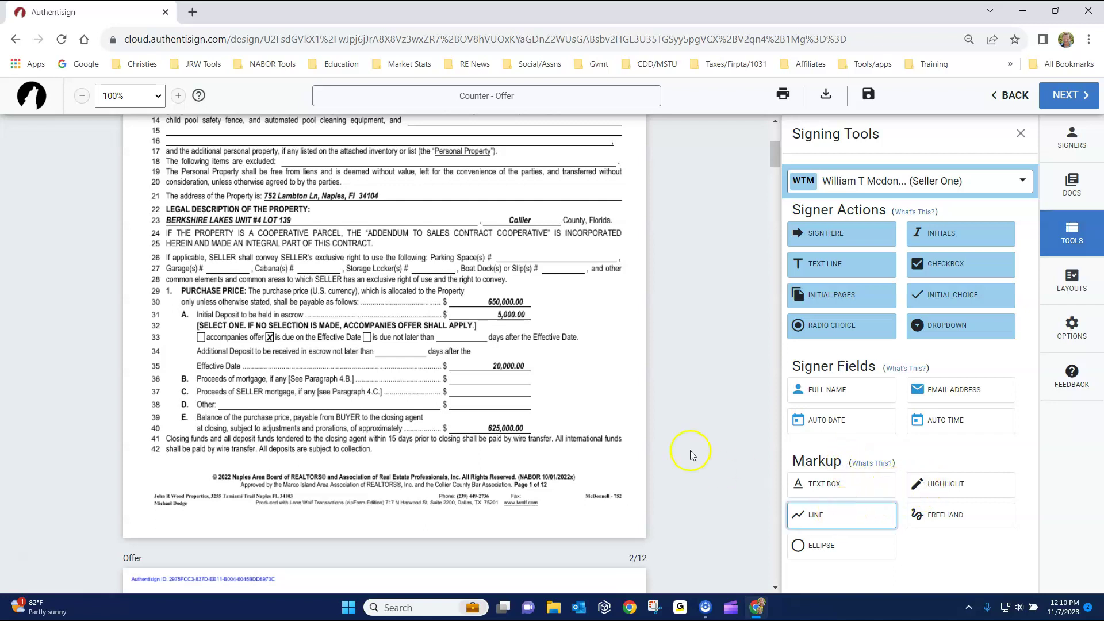
{"action": "left_click_drag", "start_coordinate": [486, 302], "coordinate": [520, 301]}
{"action": "left_click_drag", "start_coordinate": [485, 426], "coordinate": [523, 428]}
Step: Add a text box reading $675,000 beside the struck-out purchase price on line 30
{"action": "left_click", "coordinate": [821, 484]}
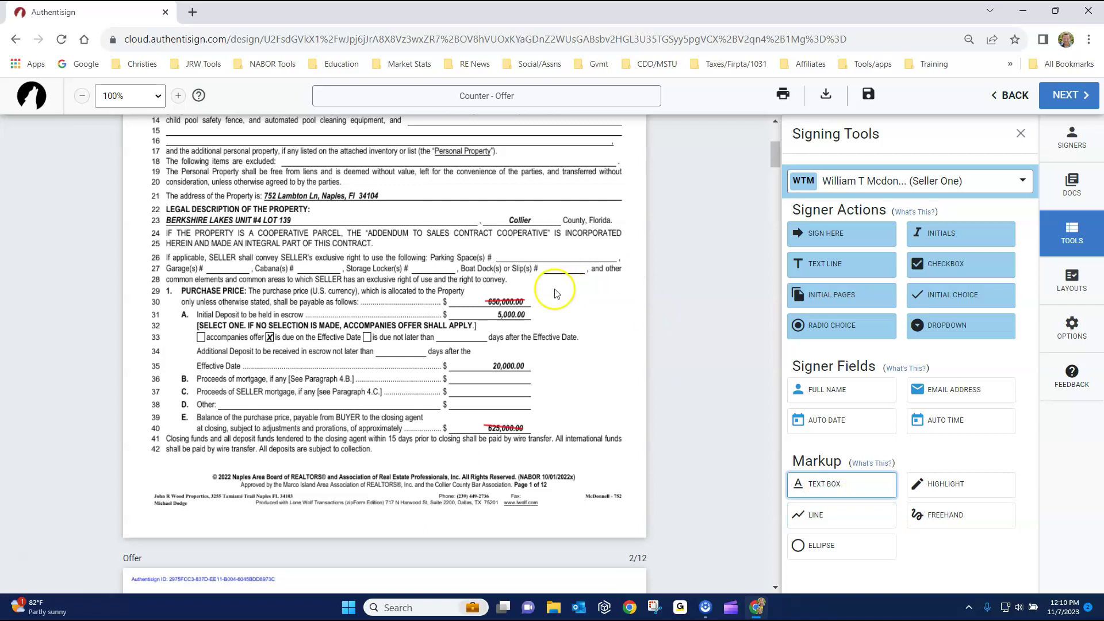
{"action": "left_click", "coordinate": [532, 301]}
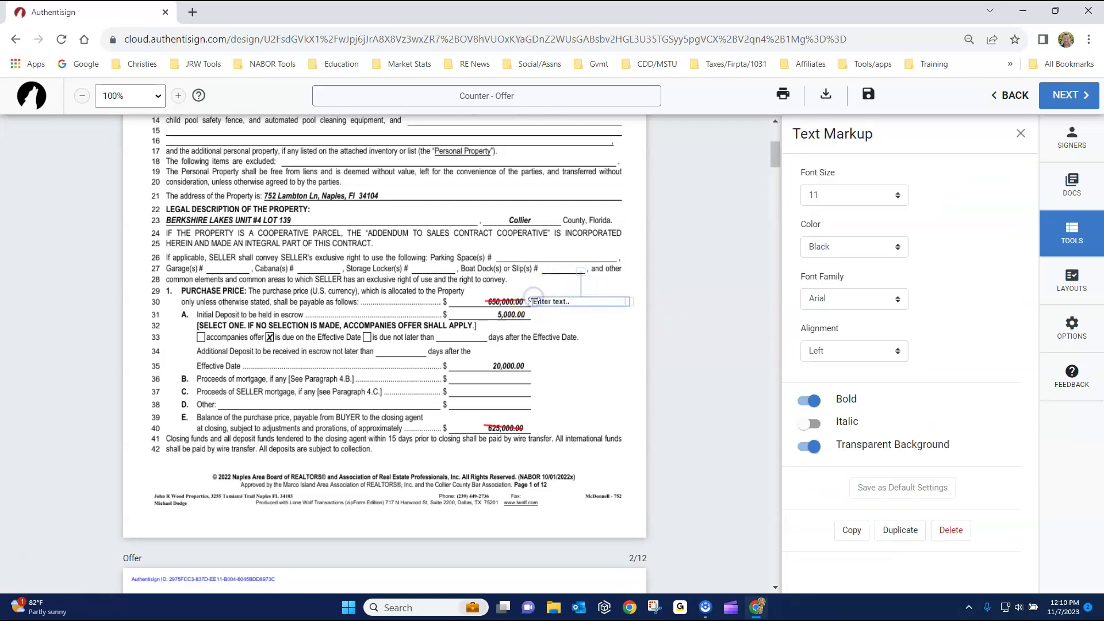
{"action": "left_click", "coordinate": [544, 300]}
{"action": "left_click", "coordinate": [1021, 134]}
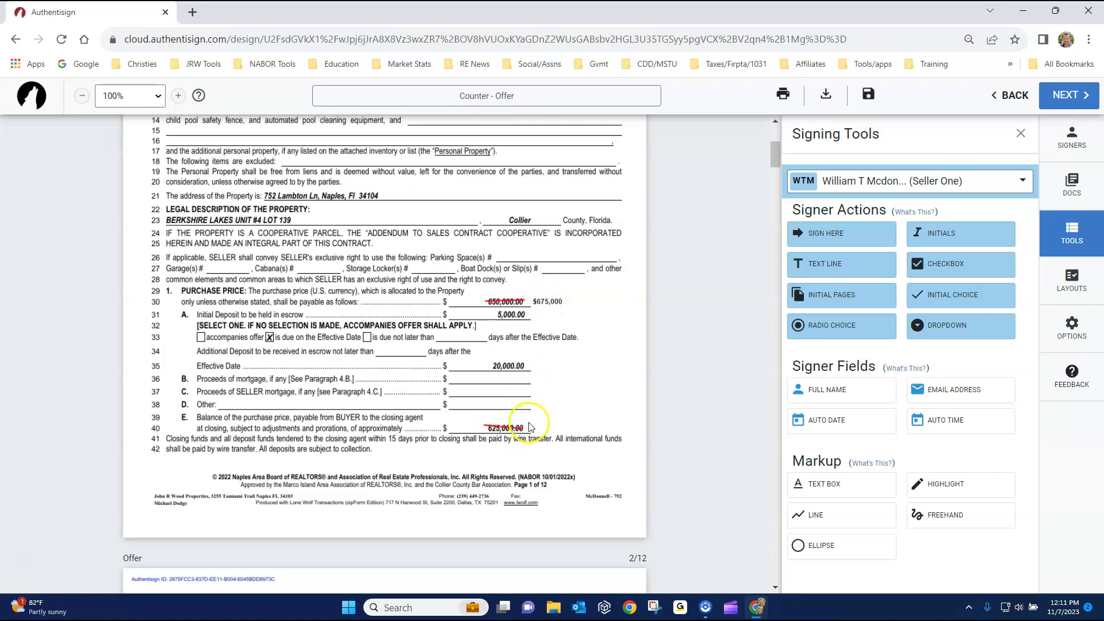
Step: Add a text box reading $650,000 beside the struck-out closing balance on line 40
{"action": "left_click", "coordinate": [834, 485]}
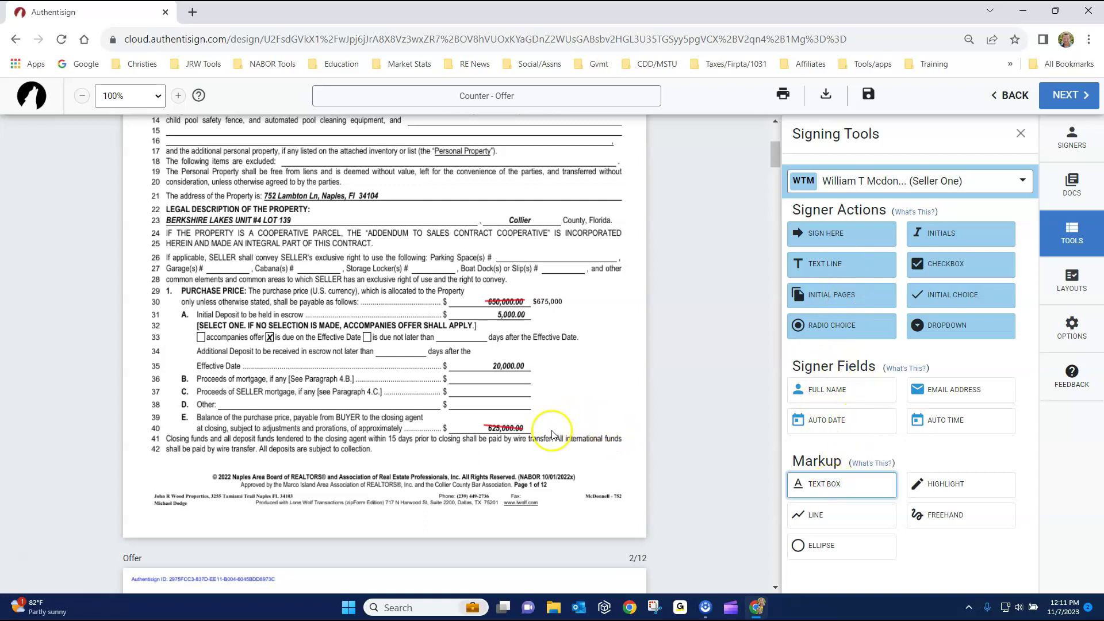
{"action": "left_click", "coordinate": [533, 422]}
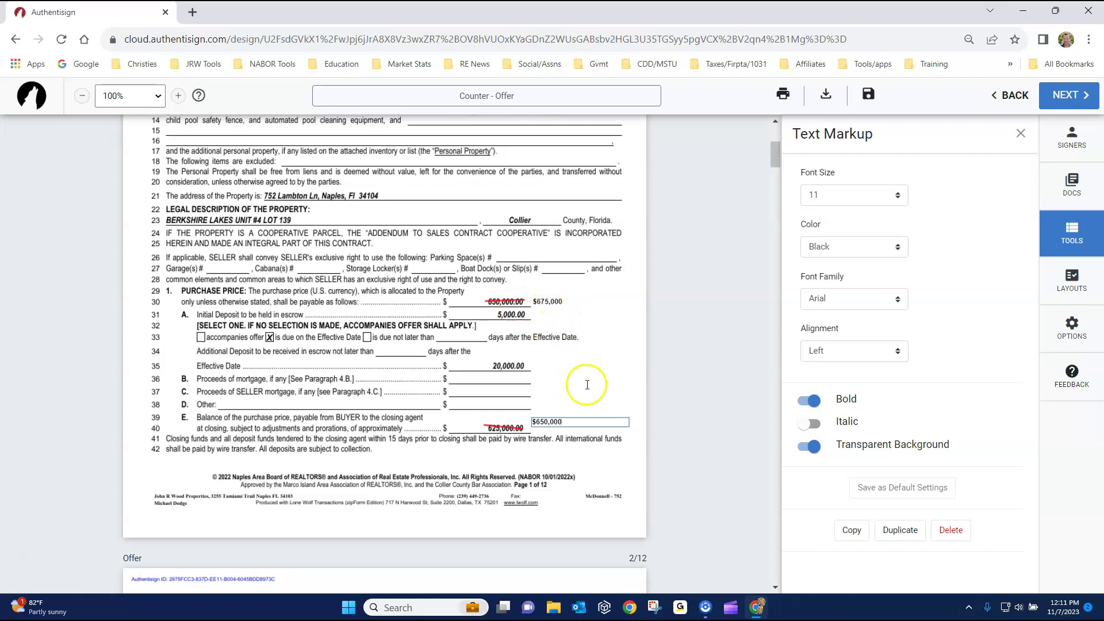
{"action": "left_click", "coordinate": [1022, 134]}
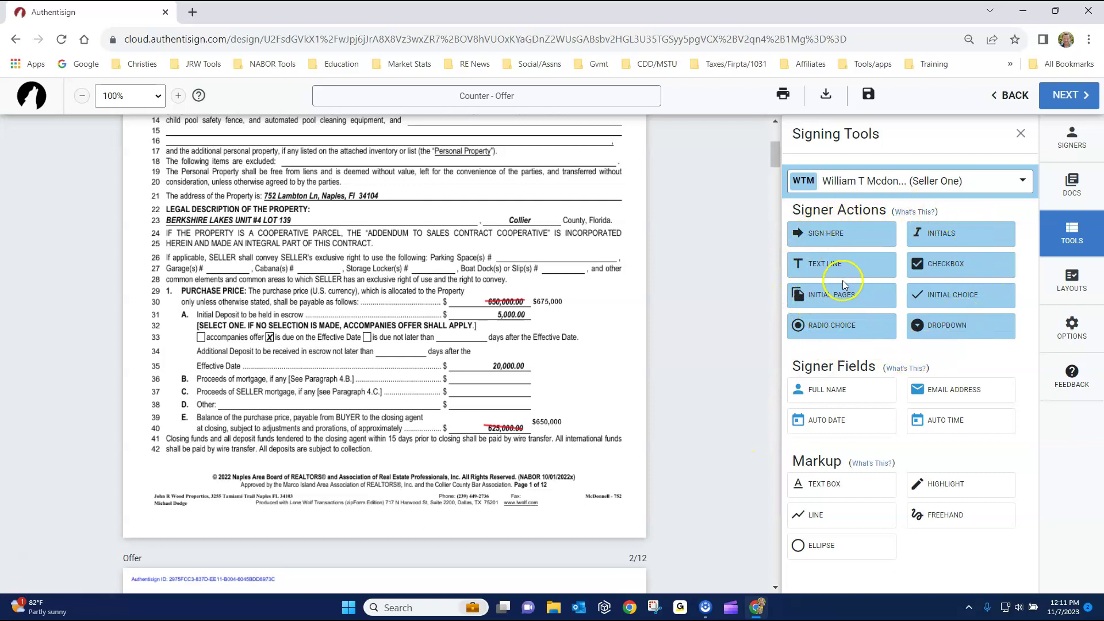
Step: Place initials blocks for all signers beside the new purchase price on line 30 and the new closing balance on line 40
{"action": "left_click", "coordinate": [899, 192]}
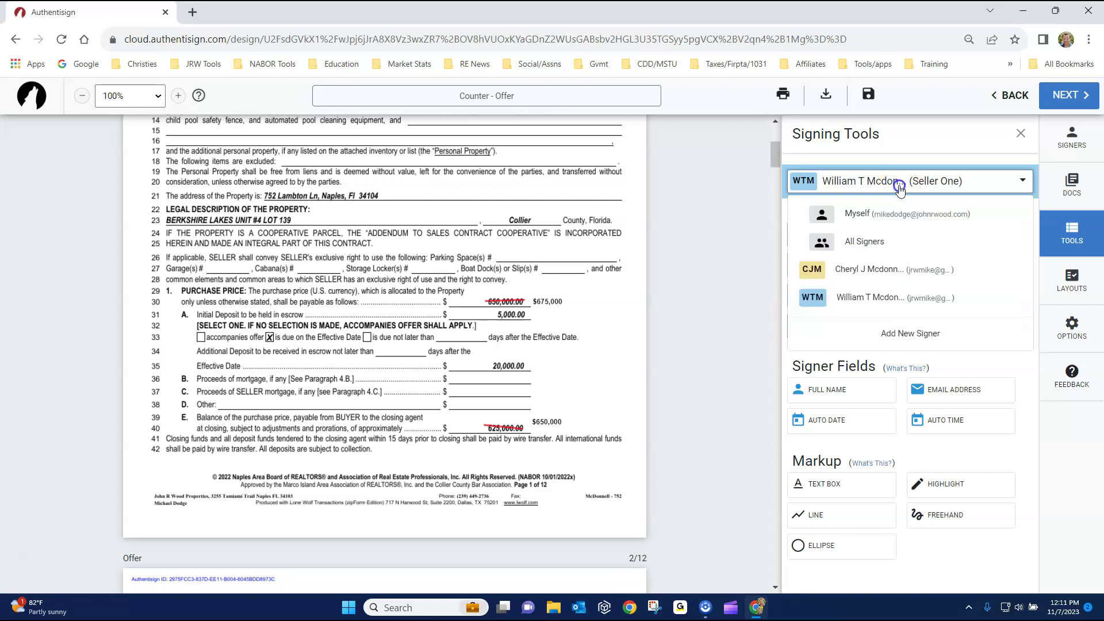
{"action": "left_click", "coordinate": [874, 216]}
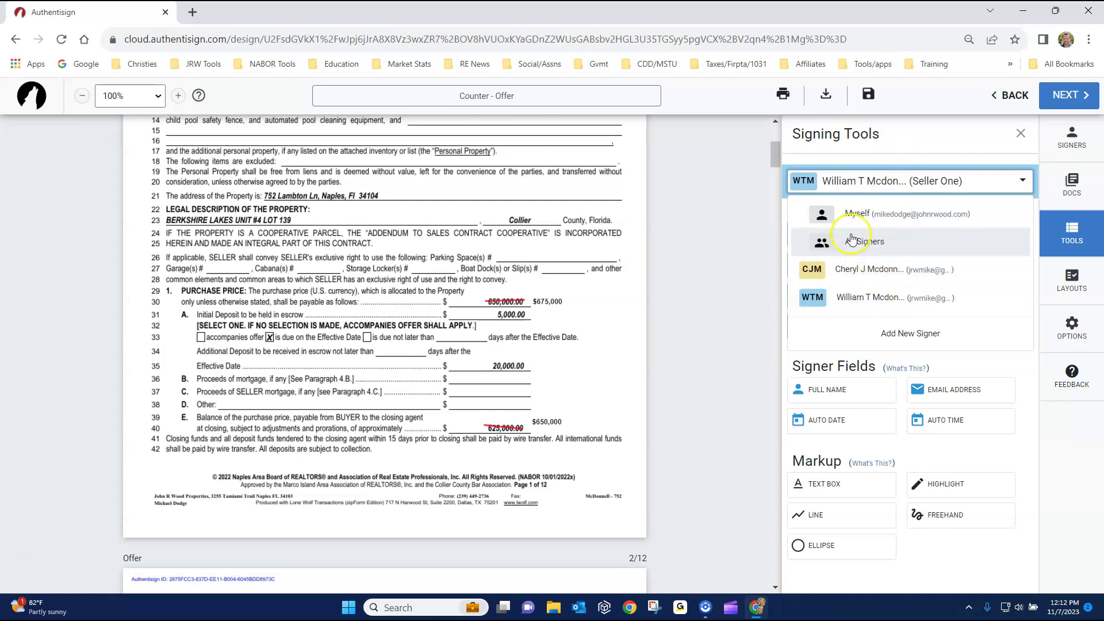
{"action": "left_click", "coordinate": [832, 242]}
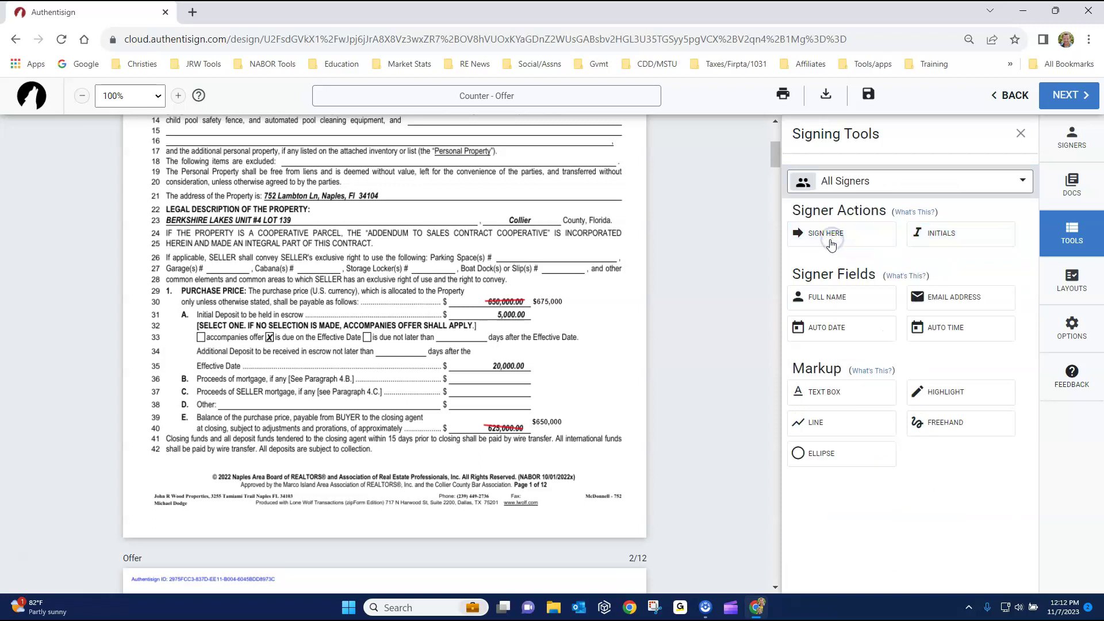
{"action": "left_click", "coordinate": [945, 239]}
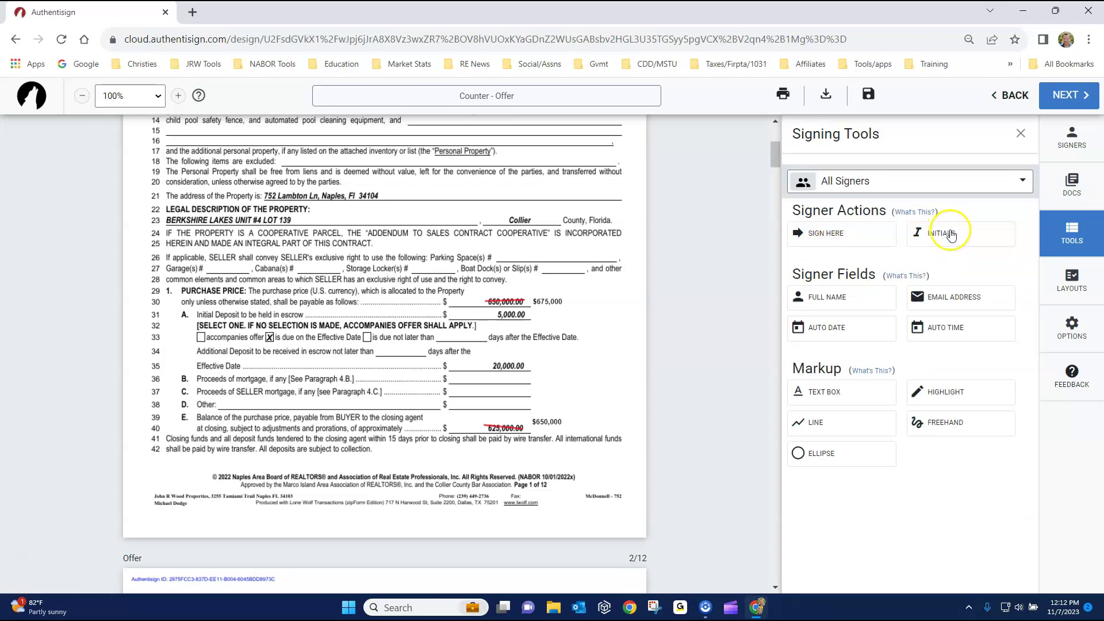
{"action": "left_click_drag", "start_coordinate": [953, 236], "coordinate": [565, 283]}
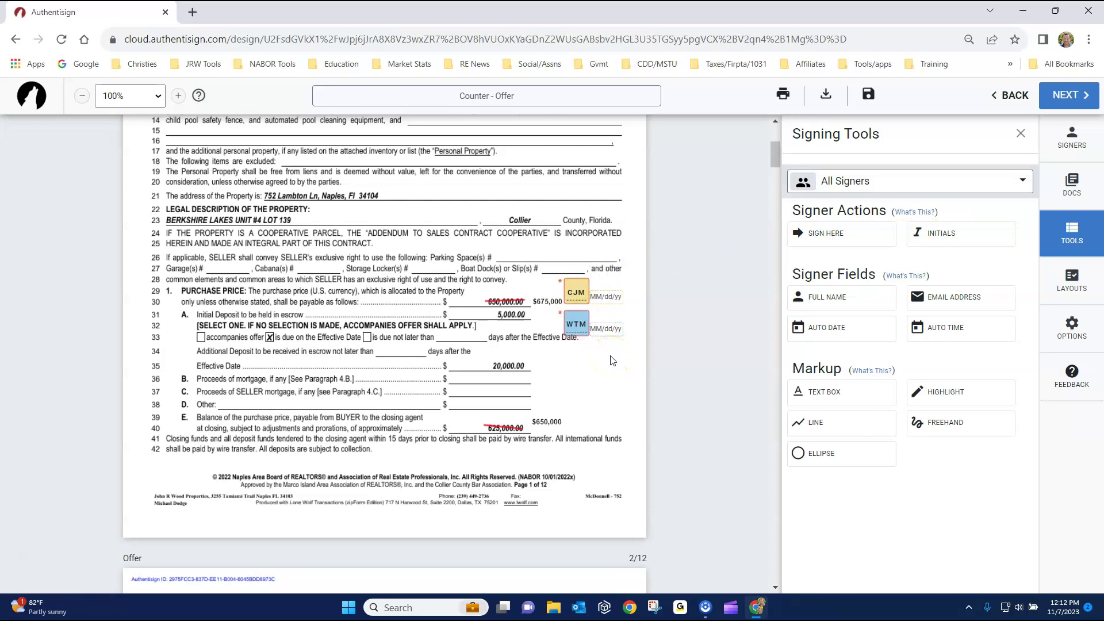
{"action": "left_click_drag", "start_coordinate": [926, 235], "coordinate": [566, 397]}
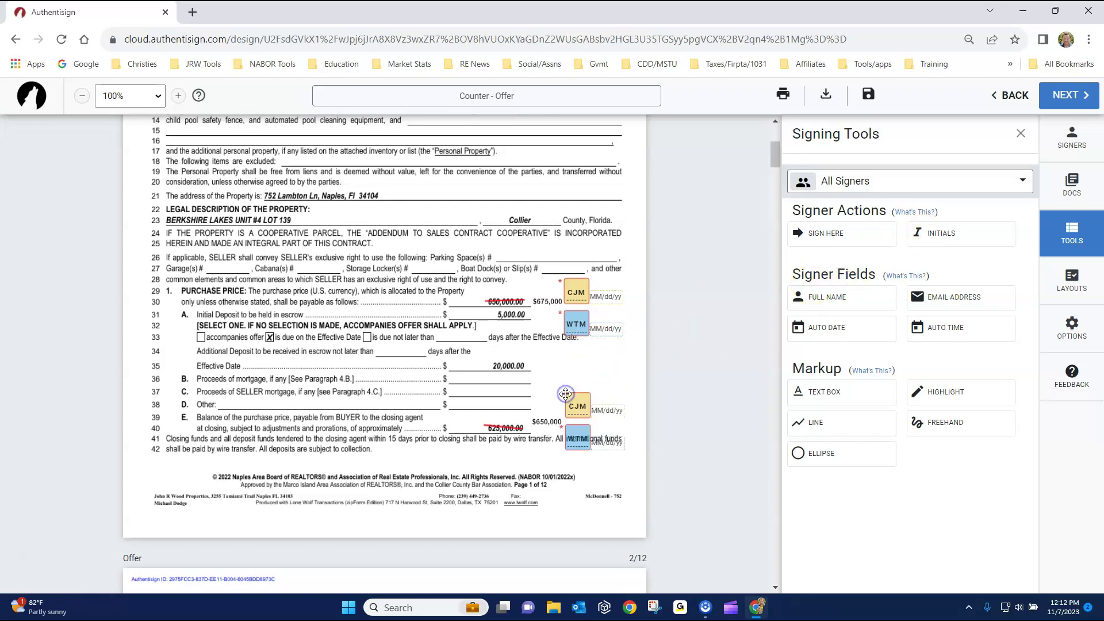
Step: Tighten the spacing of the initials blocks and date stamps beside both new amounts, and shrink the upper block near line 30 to minimum scale
{"action": "left_click", "coordinate": [575, 295]}
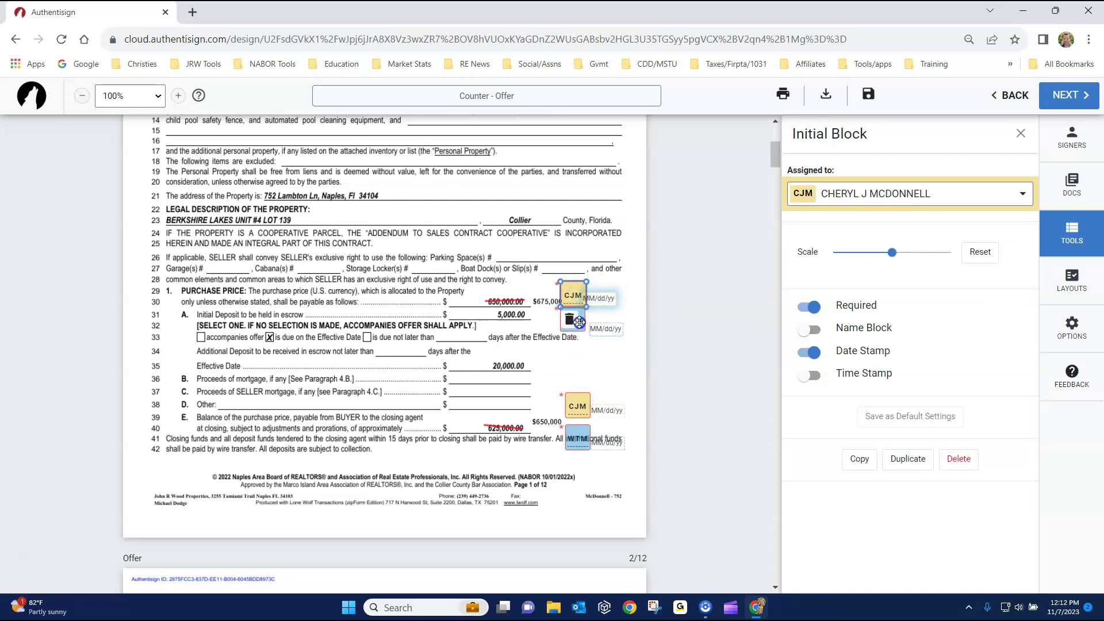
{"action": "left_click_drag", "start_coordinate": [605, 332], "coordinate": [603, 325]}
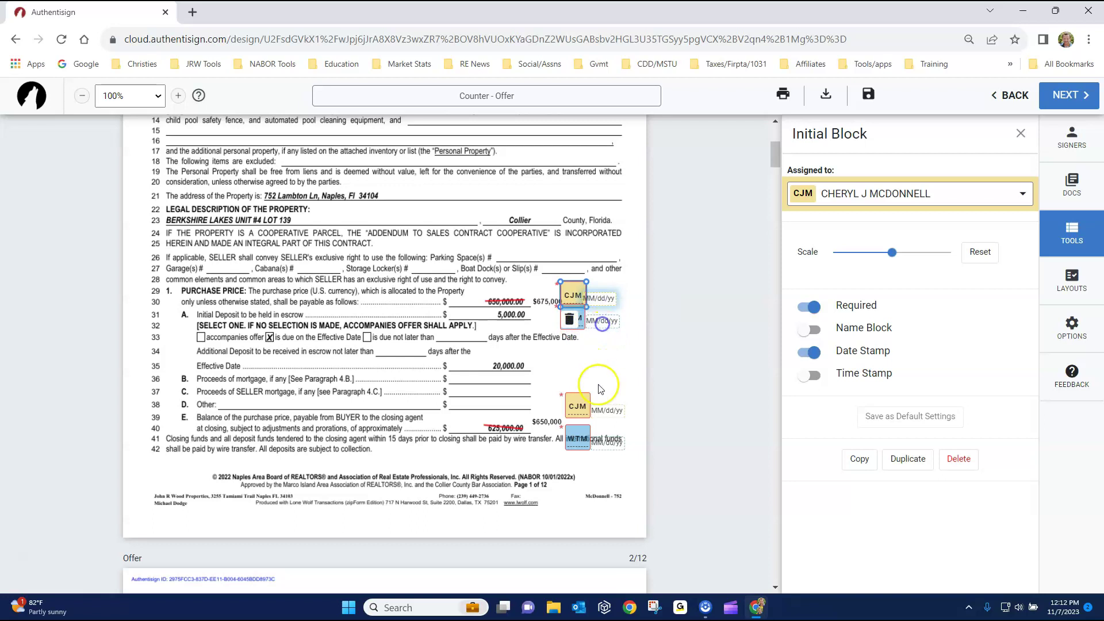
{"action": "right_click", "coordinate": [582, 410]}
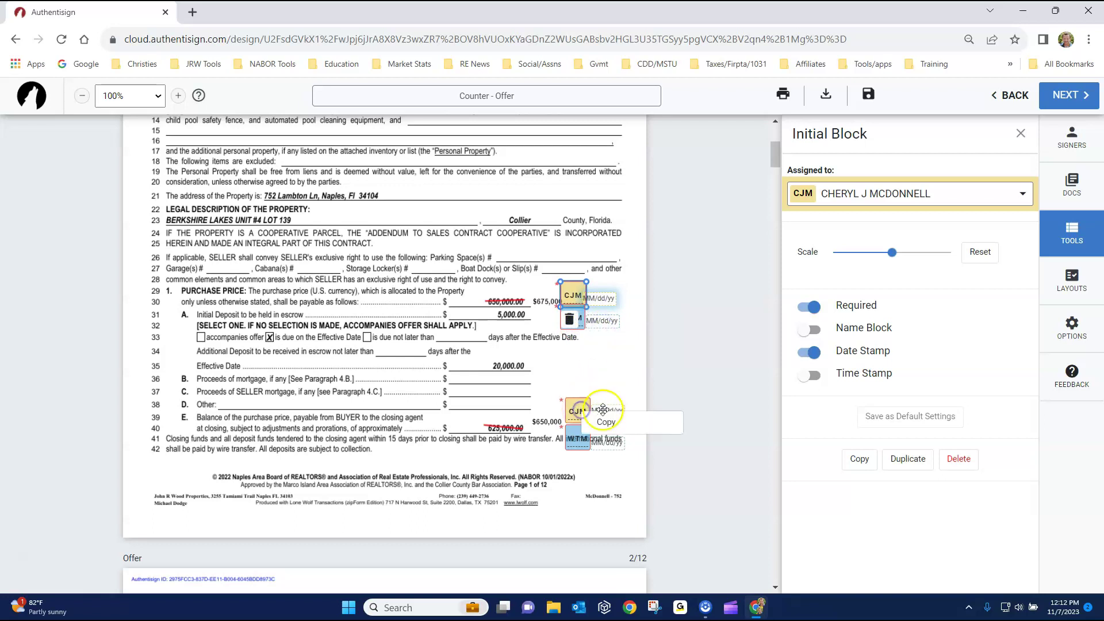
{"action": "left_click", "coordinate": [604, 447]}
{"action": "left_click_drag", "start_coordinate": [582, 441], "coordinate": [602, 435]}
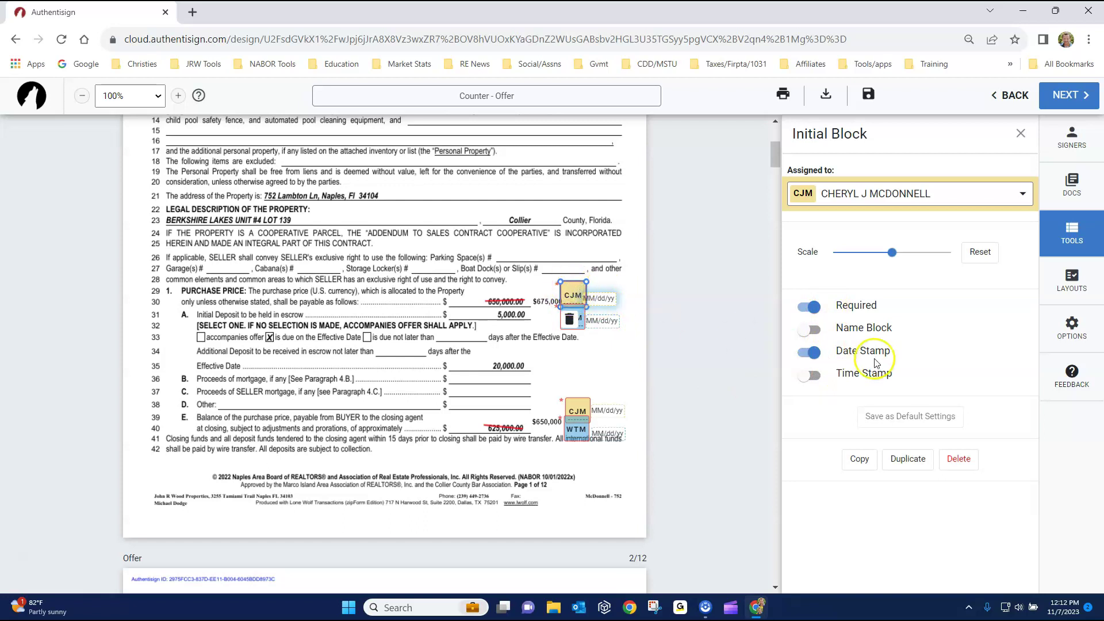
{"action": "left_click", "coordinate": [814, 355]}
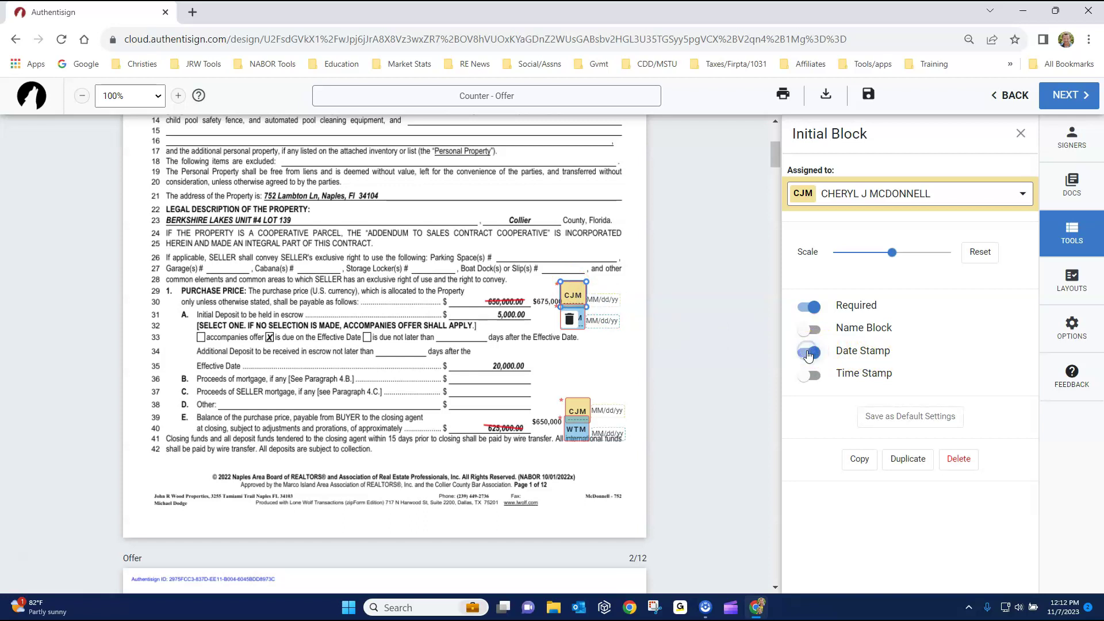
{"action": "left_click_drag", "start_coordinate": [892, 252], "coordinate": [840, 263]}
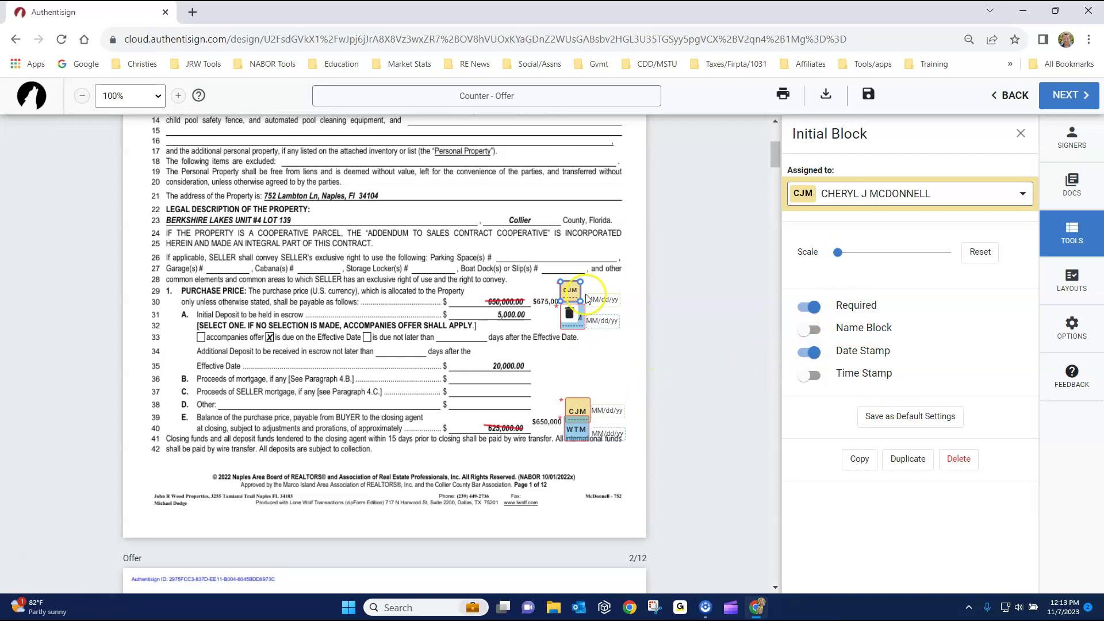
Step: Place signature blocks for all signers on the seller signature lines above the rejection section of the signature page
{"action": "scroll", "coordinate": [498, 421], "scroll_direction": "down", "scroll_amount": 12}
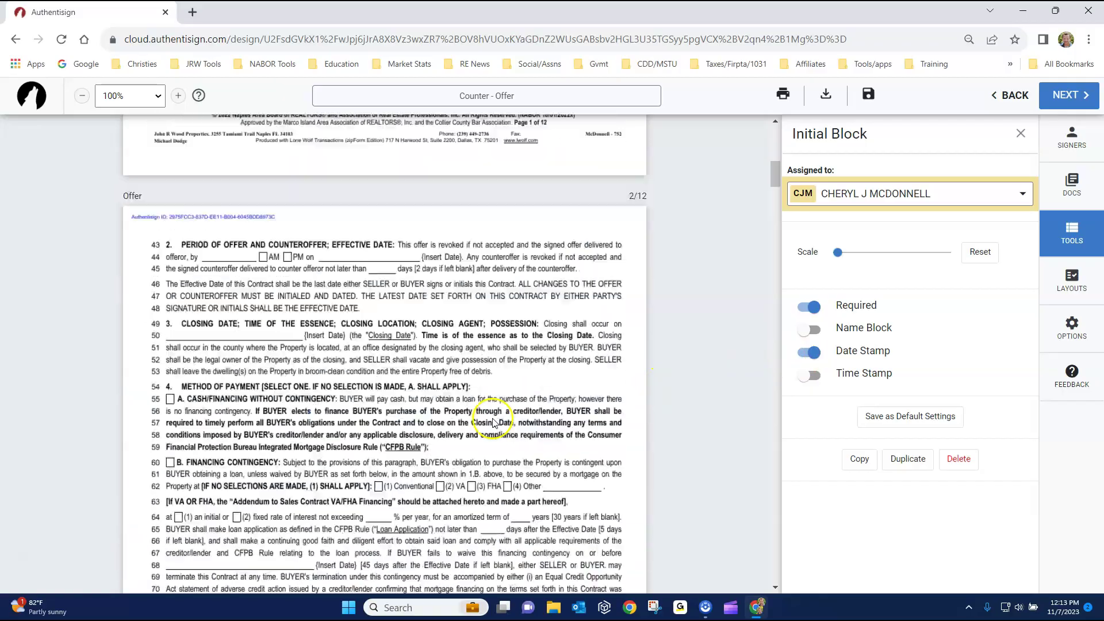
{"action": "scroll", "coordinate": [440, 434], "scroll_direction": "down", "scroll_amount": 20}
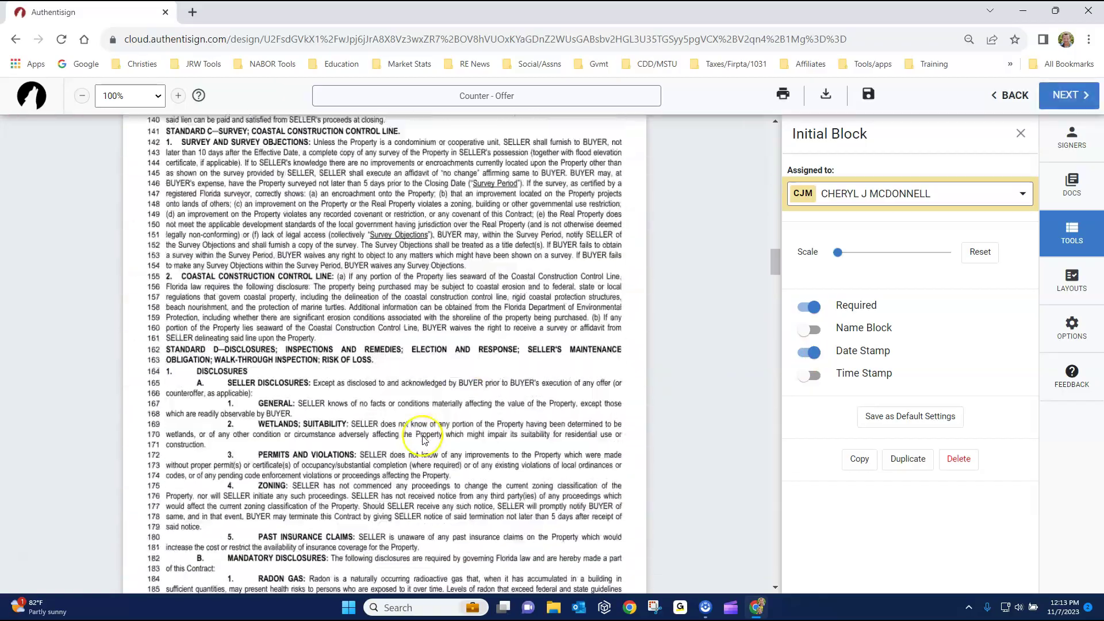
{"action": "scroll", "coordinate": [412, 453], "scroll_direction": "down", "scroll_amount": 20}
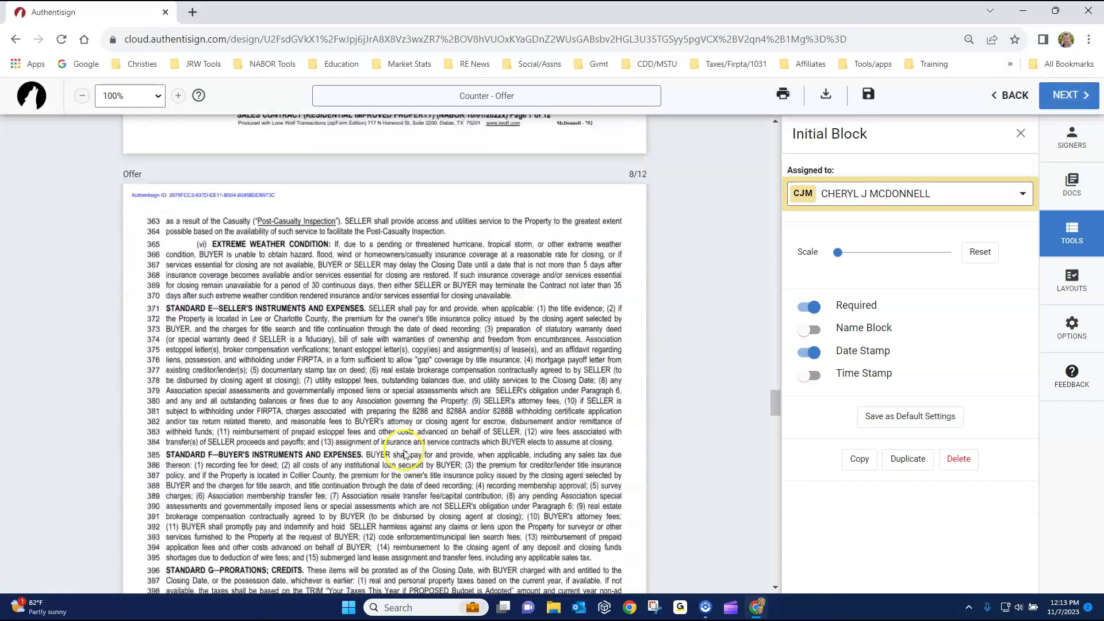
{"action": "scroll", "coordinate": [384, 432], "scroll_direction": "down", "scroll_amount": 10}
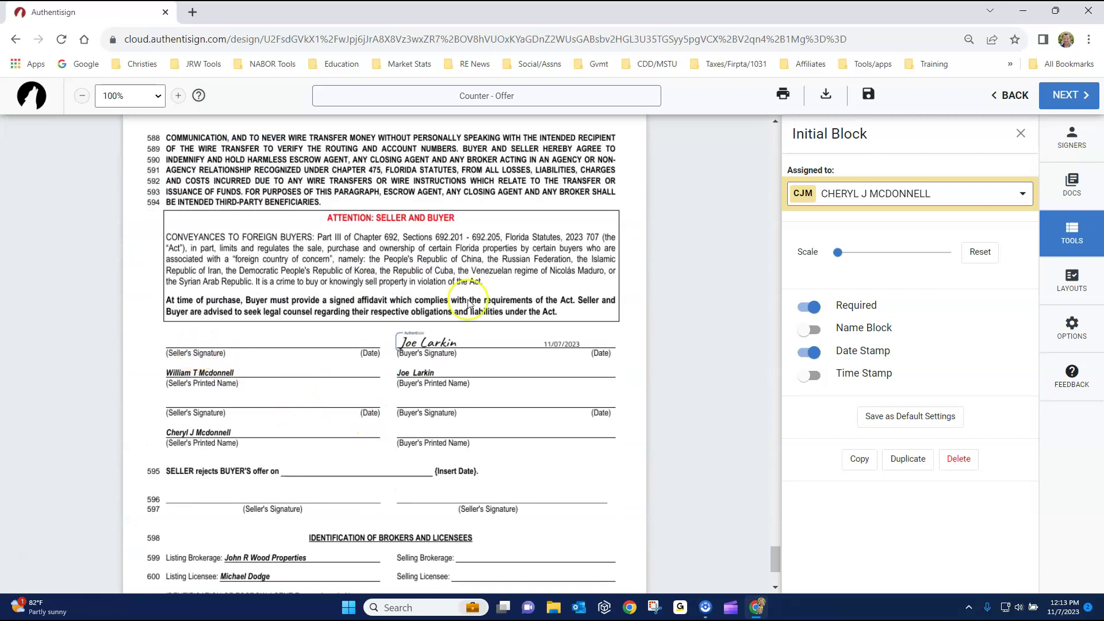
{"action": "left_click", "coordinate": [1021, 135]}
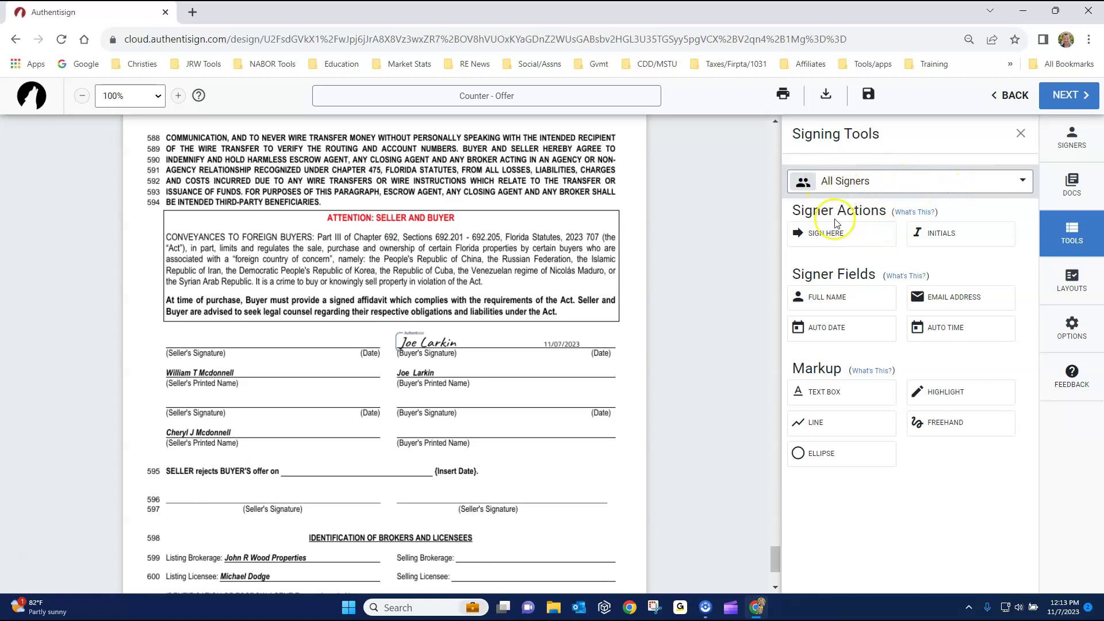
{"action": "mouse_move", "coordinate": [838, 232]}
{"action": "left_mouse_down"}
{"action": "mouse_move", "coordinate": [481, 329]}
{"action": "mouse_move", "coordinate": [232, 368]}
{"action": "mouse_move", "coordinate": [167, 335]}
{"action": "left_mouse_up"}
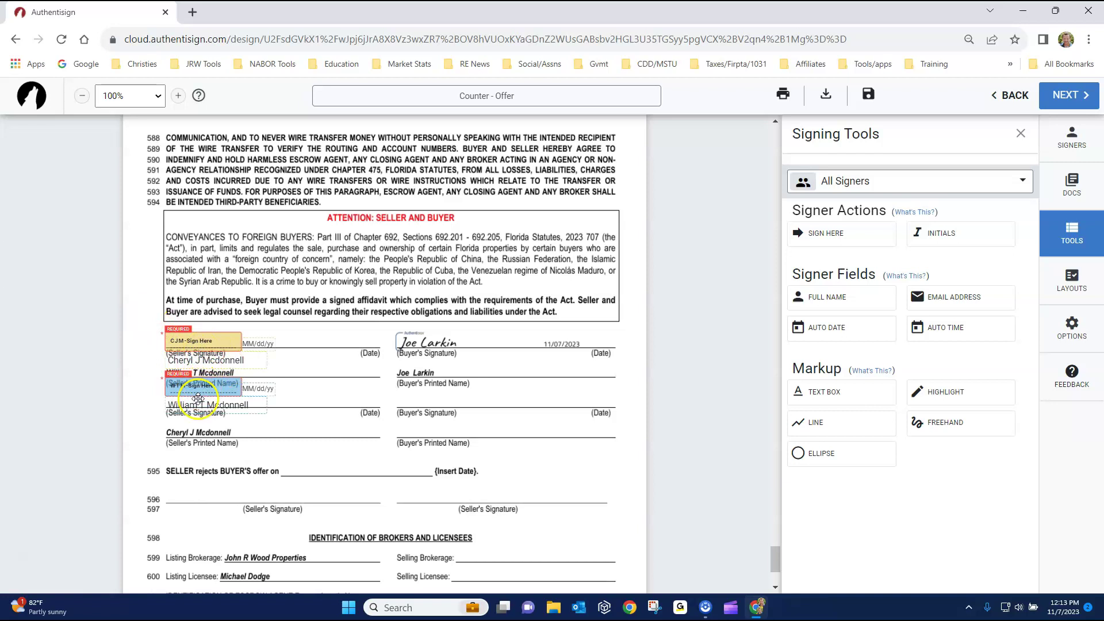
Step: Delete both sellers' full-name fields that came with the signature blocks
{"action": "mouse_move", "coordinate": [200, 405]}
{"action": "left_mouse_down"}
{"action": "mouse_move", "coordinate": [209, 457]}
{"action": "mouse_move", "coordinate": [226, 461]}
{"action": "left_mouse_up"}
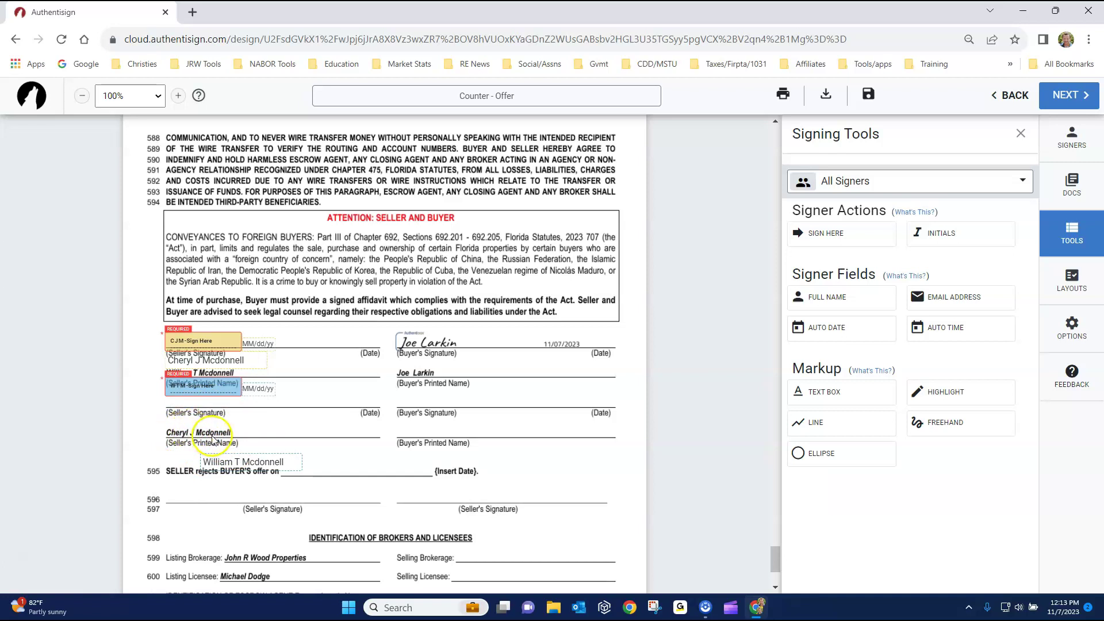
{"action": "left_click", "coordinate": [237, 462]}
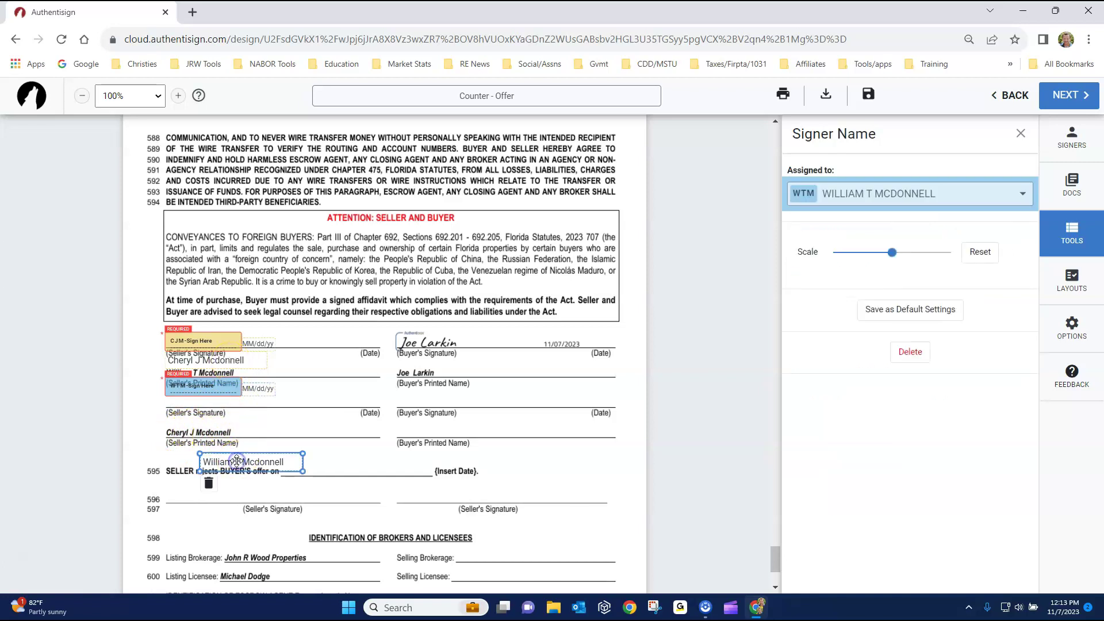
{"action": "key", "text": "Delete"}
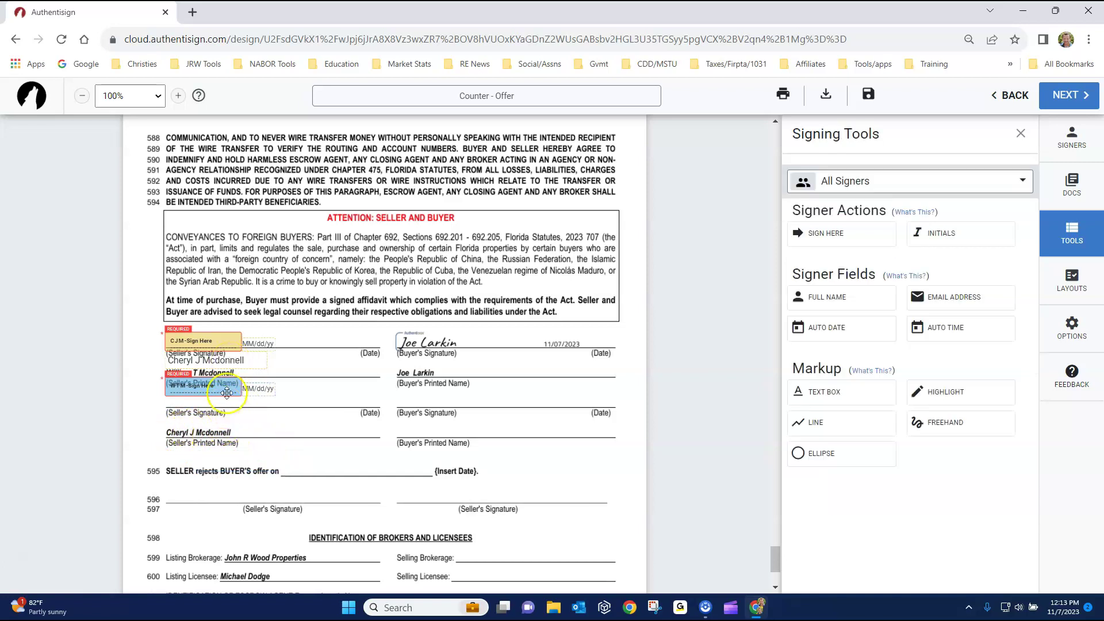
{"action": "left_click", "coordinate": [222, 365]}
{"action": "key", "text": "Delete"}
Step: Swap the two signature blocks so each sits above the matching seller's printed name, and align their date stamps over the Date labels
{"action": "left_click_drag", "start_coordinate": [204, 338], "coordinate": [202, 415]}
{"action": "left_click_drag", "start_coordinate": [243, 344], "coordinate": [274, 383]}
{"action": "left_click_drag", "start_coordinate": [205, 384], "coordinate": [205, 336]}
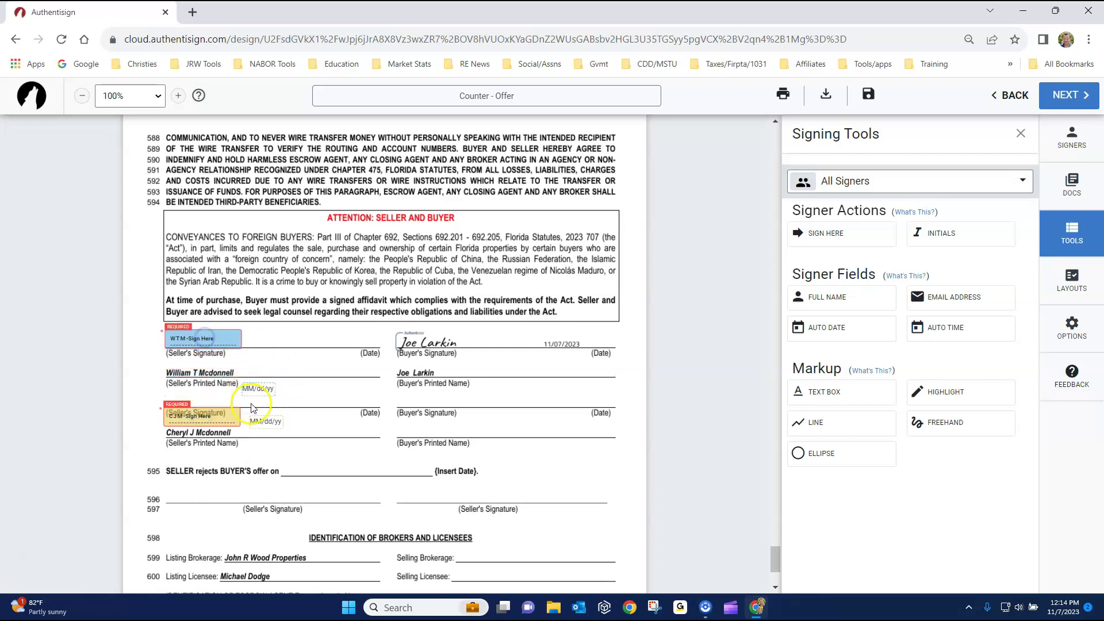
{"action": "mouse_move", "coordinate": [256, 389]}
{"action": "left_mouse_down"}
{"action": "mouse_move", "coordinate": [296, 347]}
{"action": "mouse_move", "coordinate": [343, 344]}
{"action": "left_mouse_up"}
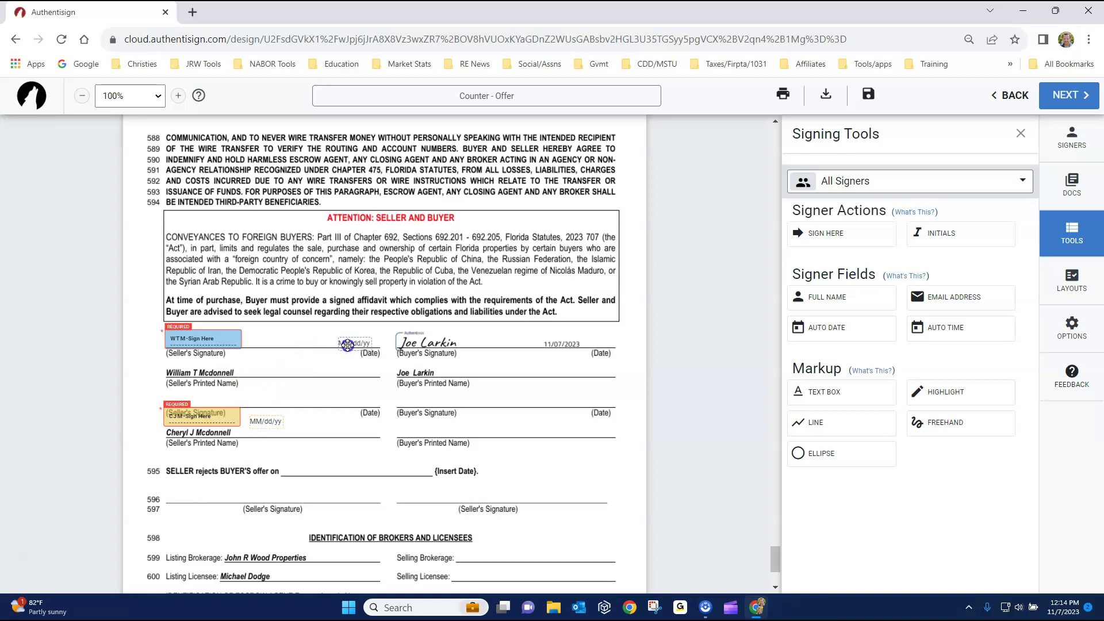
{"action": "mouse_move", "coordinate": [204, 417]}
{"action": "left_mouse_down"}
{"action": "mouse_move", "coordinate": [203, 399]}
{"action": "mouse_move", "coordinate": [247, 423]}
{"action": "mouse_move", "coordinate": [359, 398]}
{"action": "left_mouse_up"}
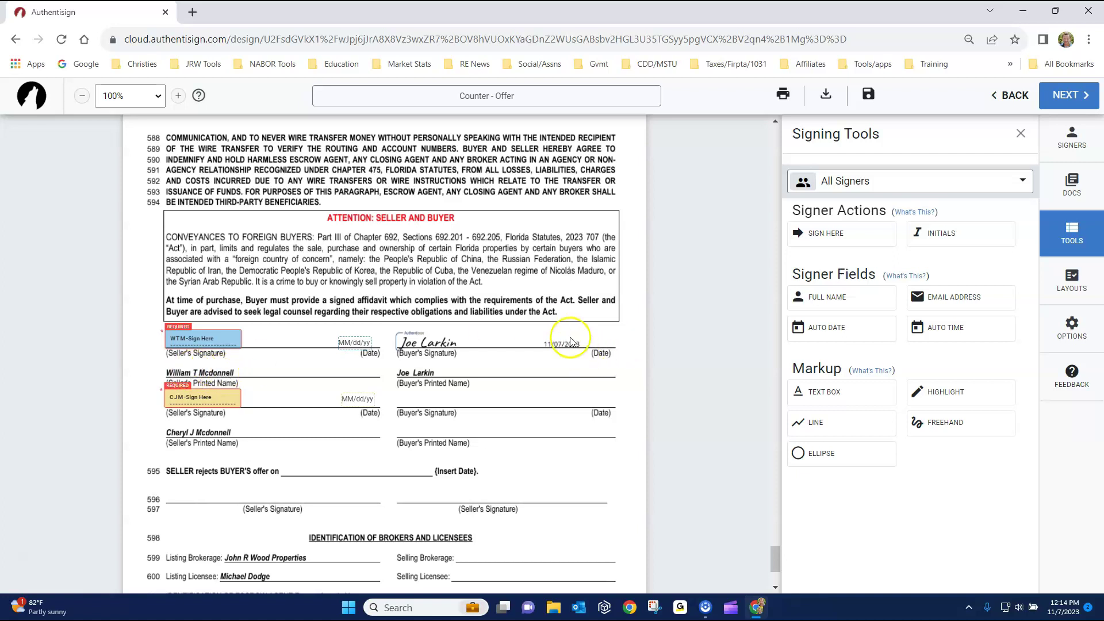
Step: Finalize the signing setup with the default expiration and no reminders, and send the invitations
{"action": "left_click", "coordinate": [1061, 99]}
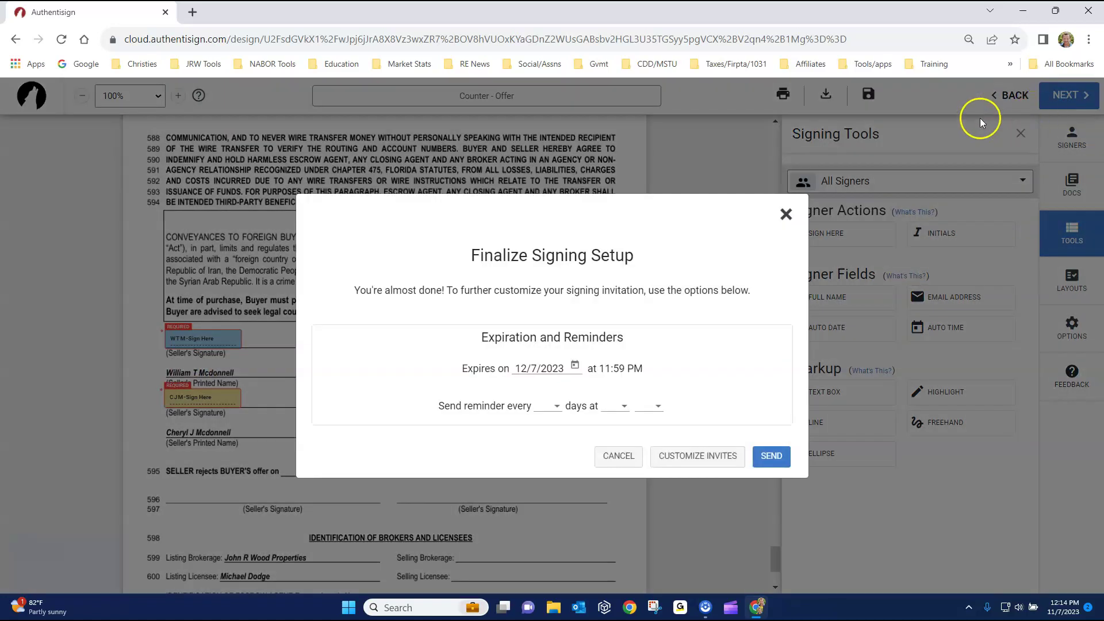
{"action": "left_click", "coordinate": [768, 463]}
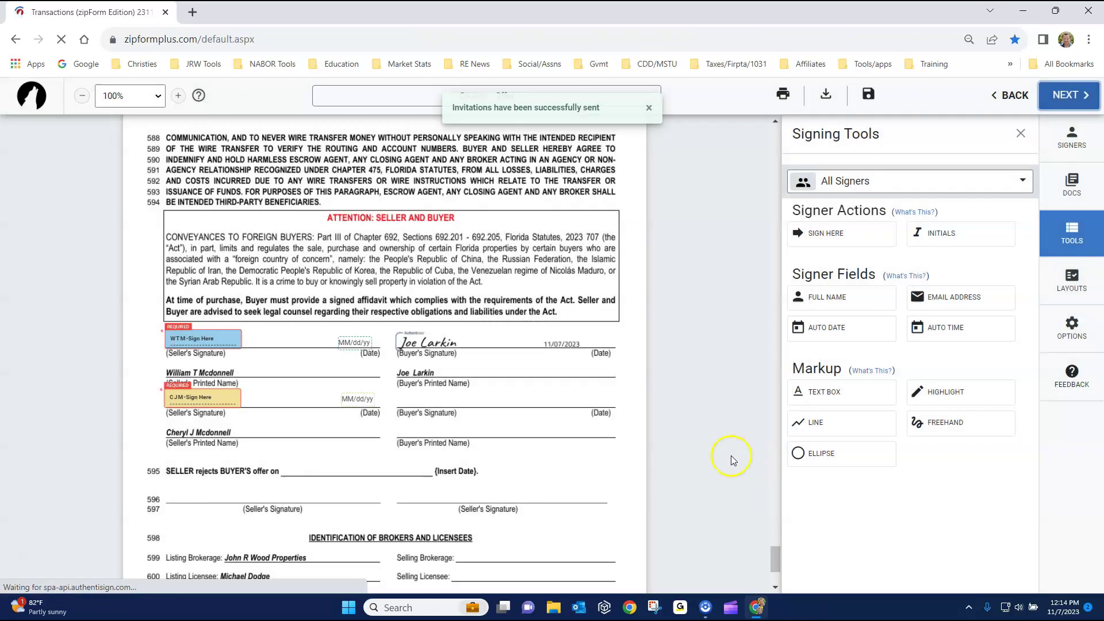